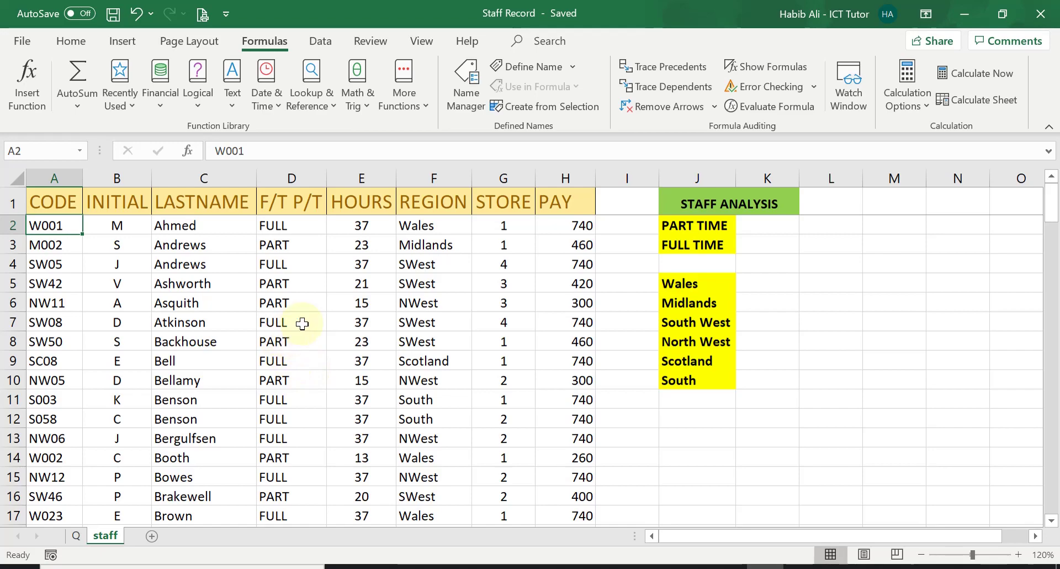
Step: Look through the staff records down to the last row, and read the counting task on the Q sheet
scroll(258, 331, "down", 16)
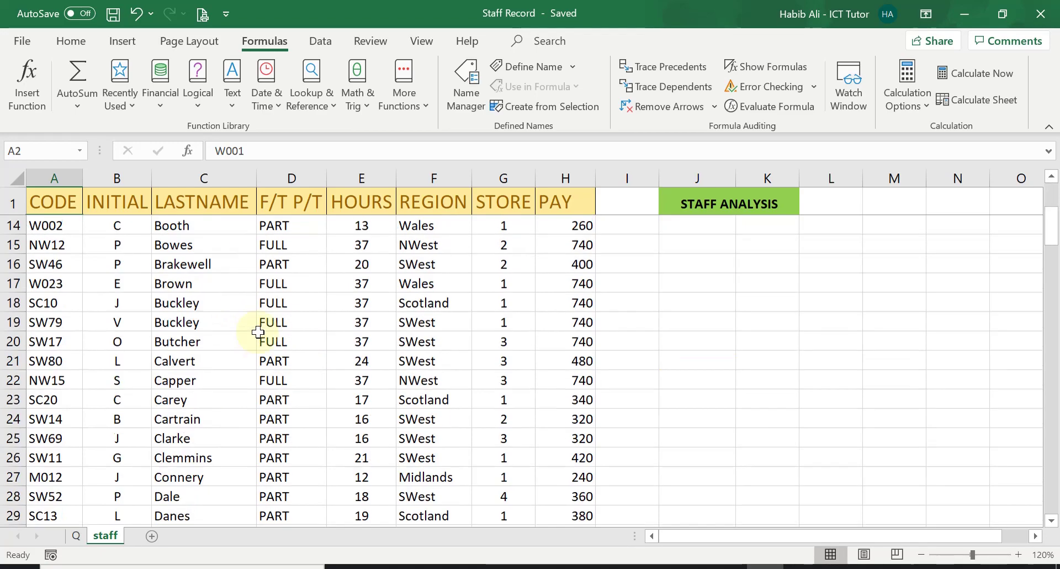
scroll(258, 332, "down", 20)
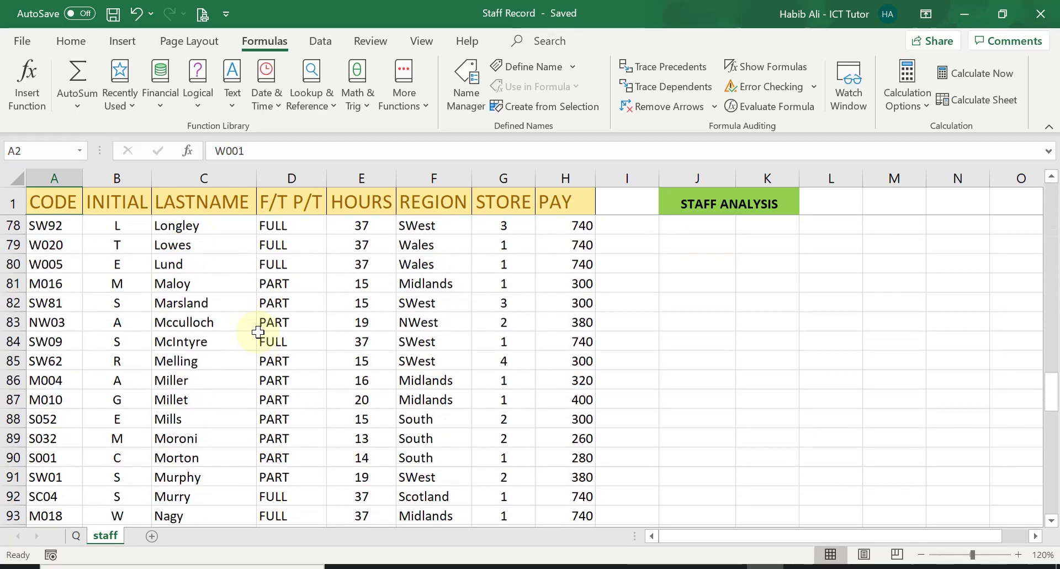
scroll(258, 331, "down", 6)
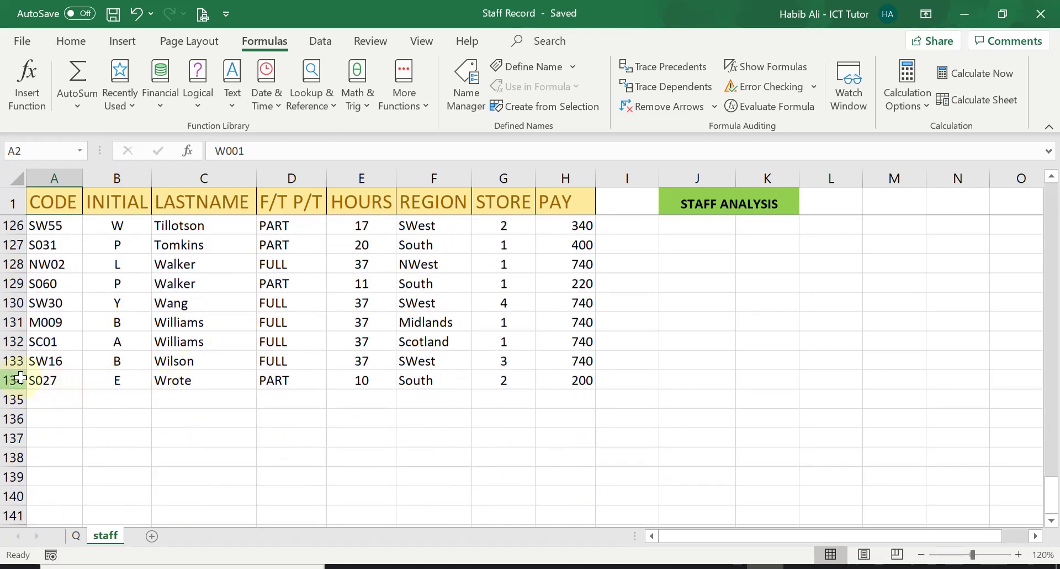
scroll(417, 417, "up", 19)
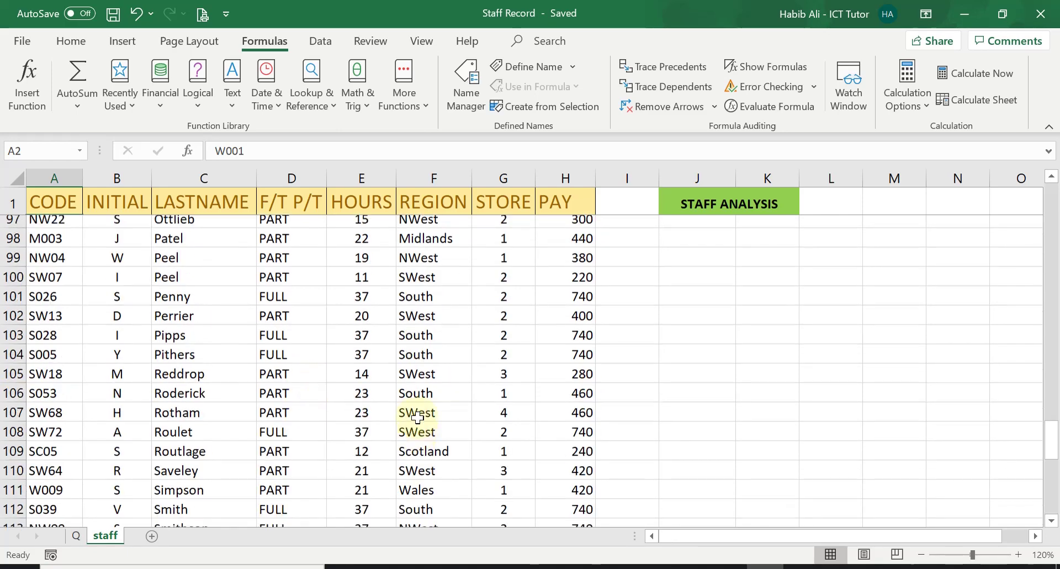
scroll(417, 418, "up", 14)
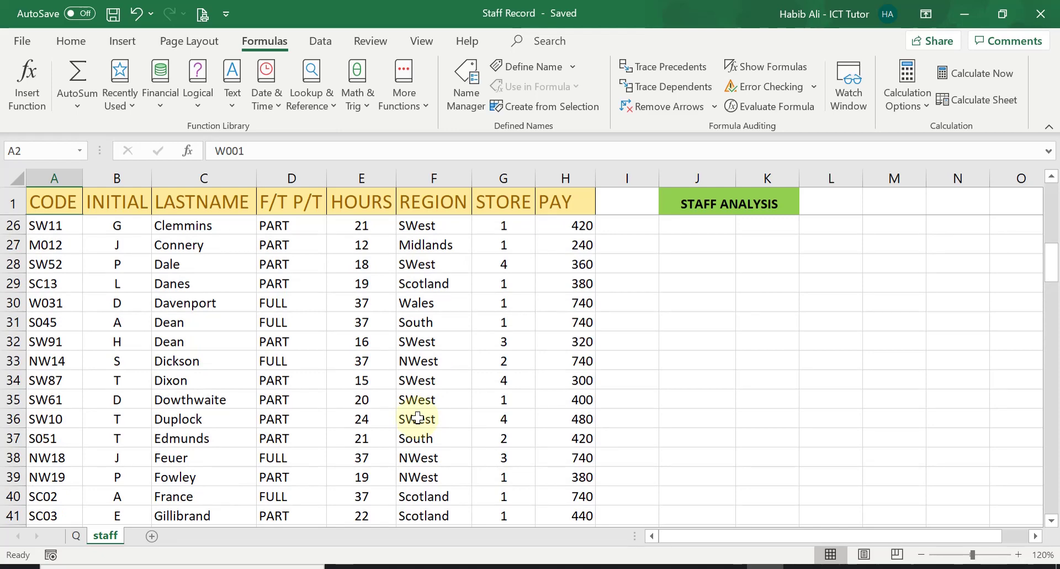
scroll(417, 418, "up", 8)
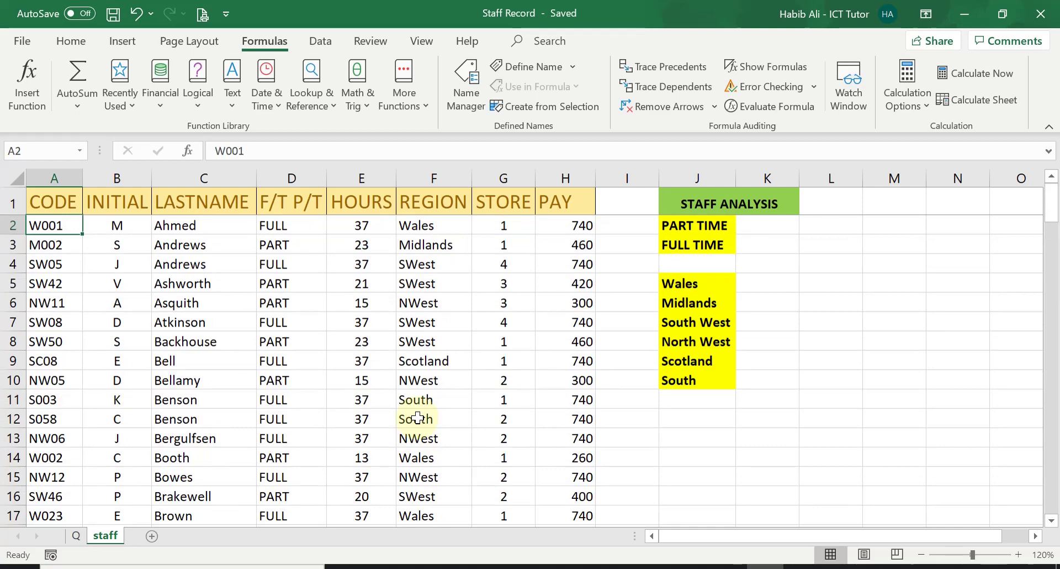
left_click(77, 536)
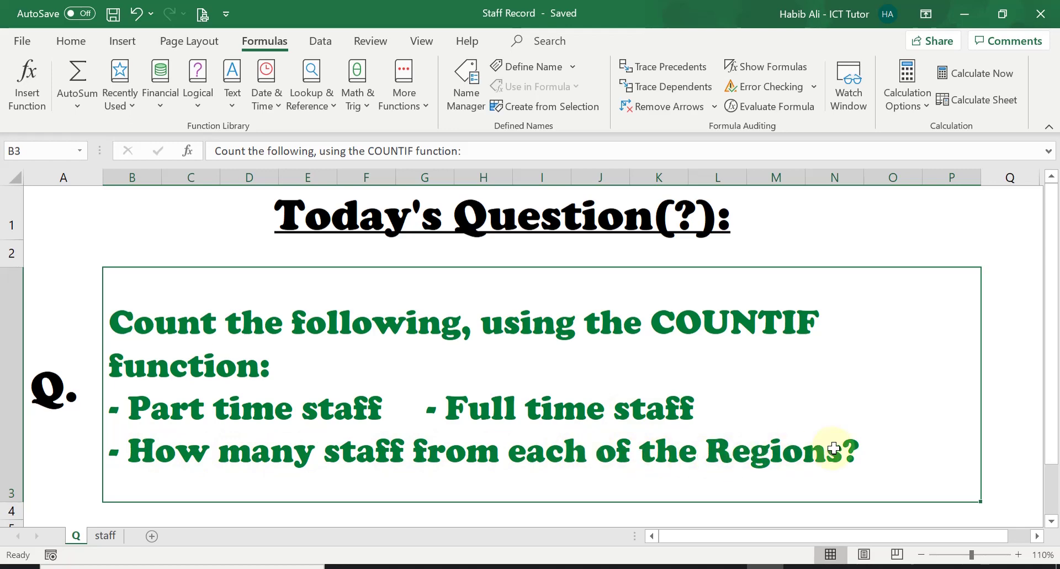
left_click(108, 535)
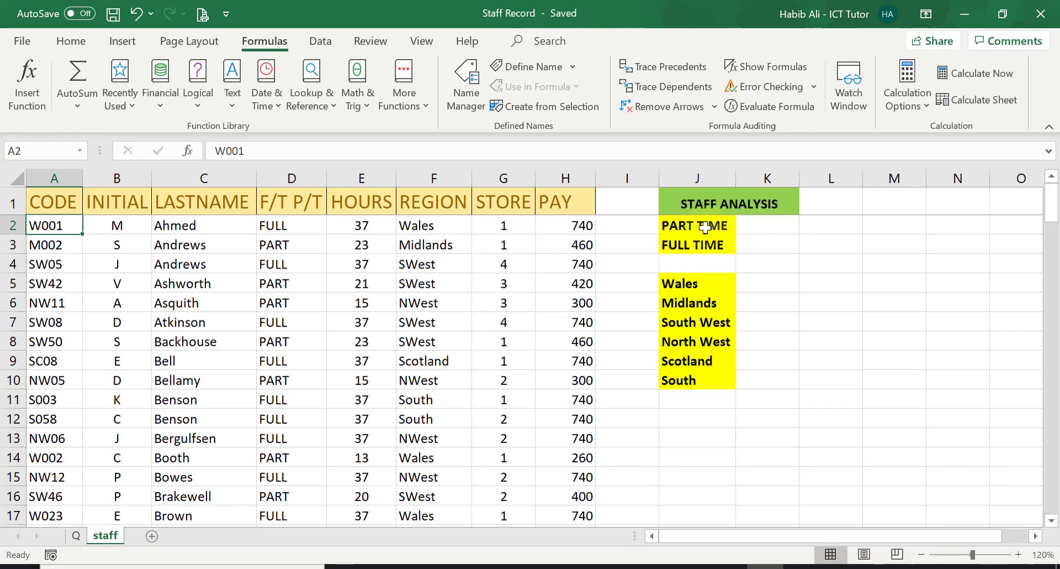
Step: Begin a COUNTIF formula in cell K2, beside the PART TIME label on the staff sheet
left_click(761, 224)
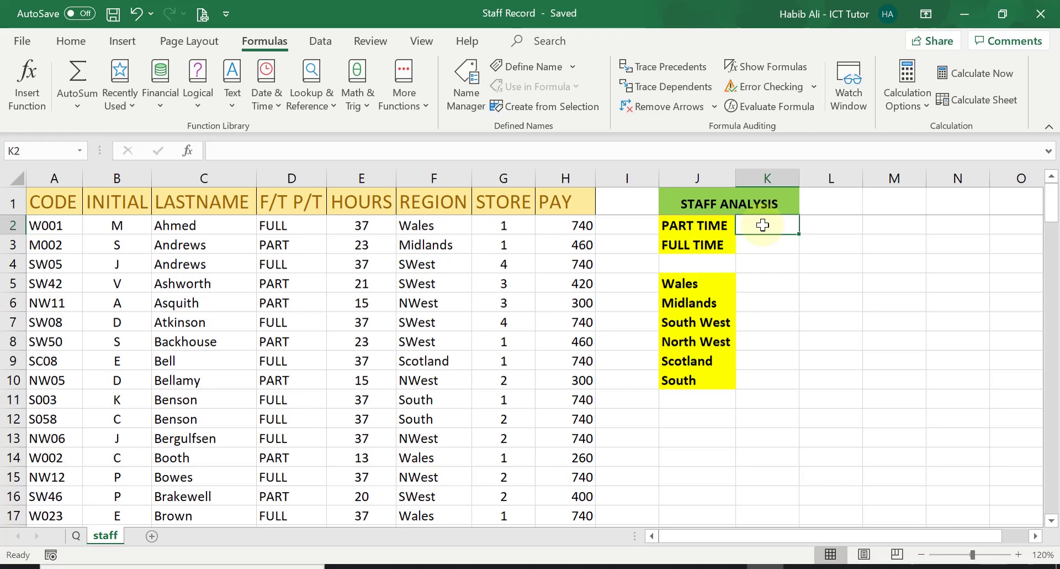
left_click(72, 42)
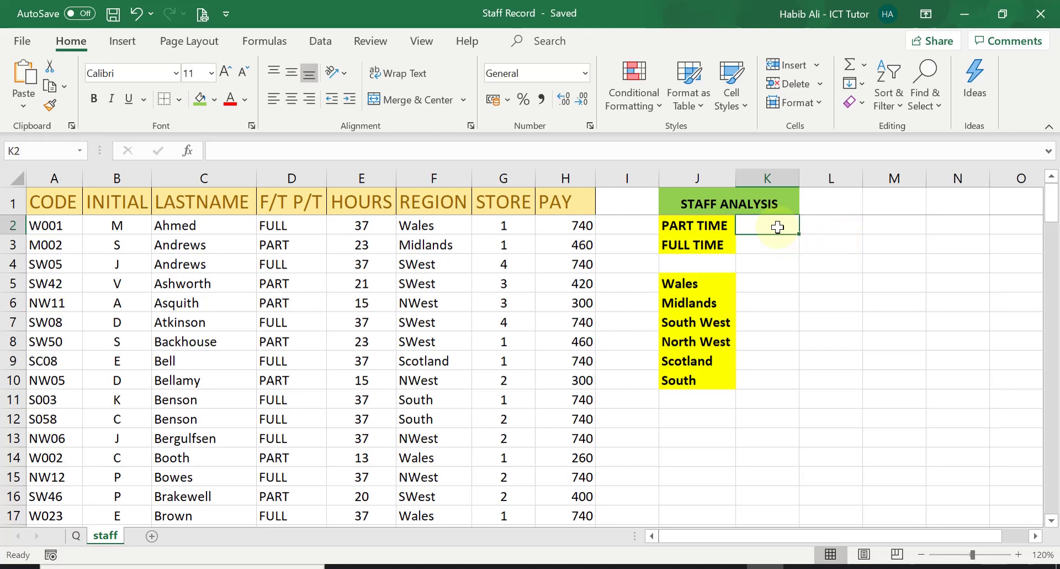
type("=")
key("Caps_Lock")
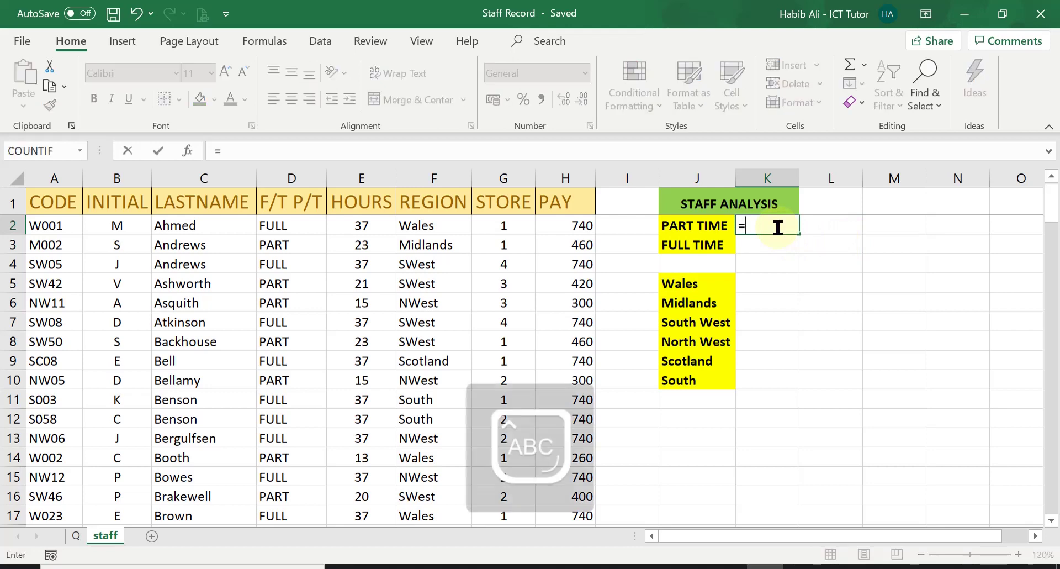
type("COUNT")
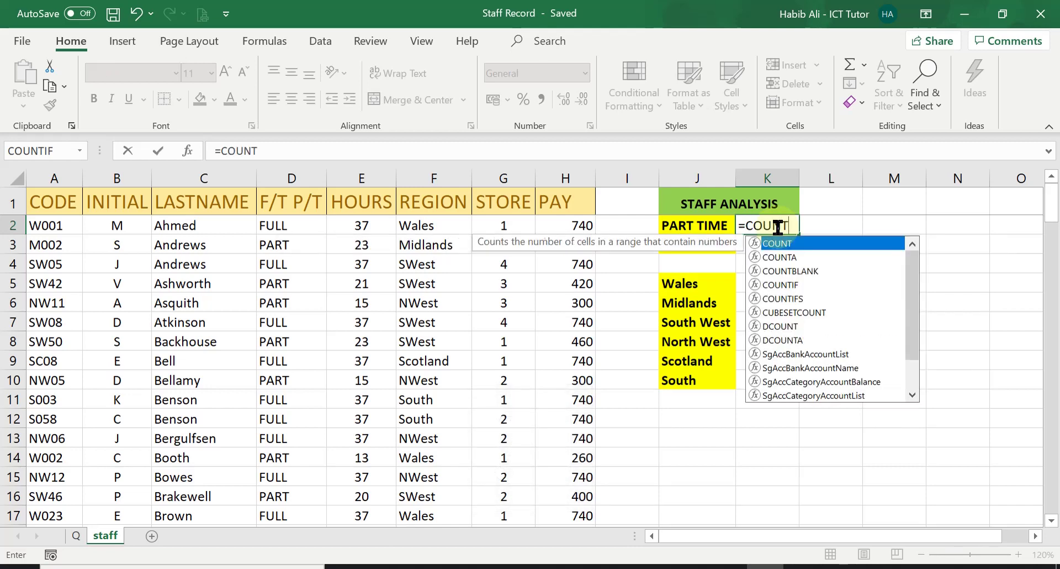
type("IF")
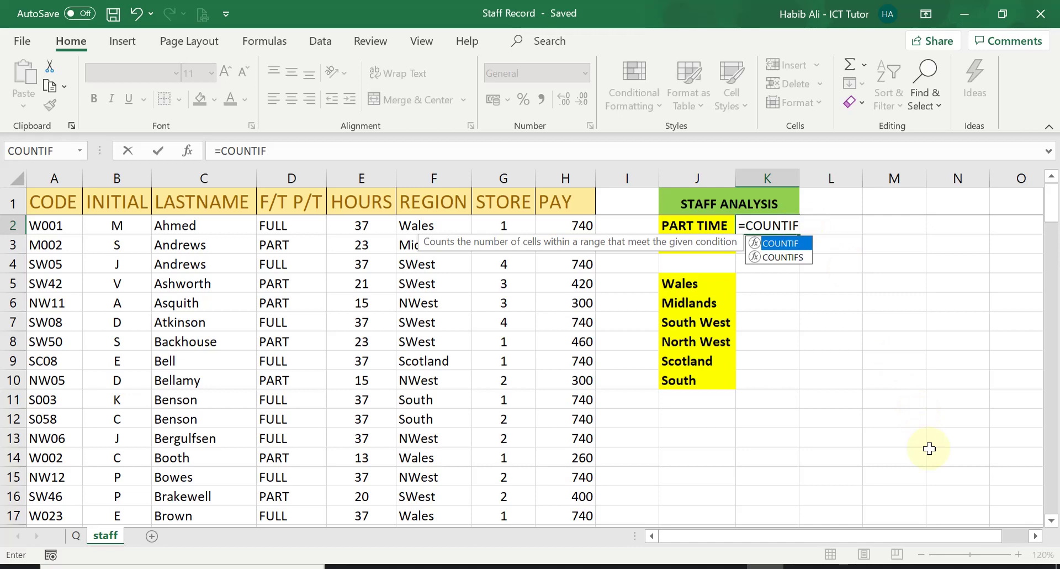
type("(")
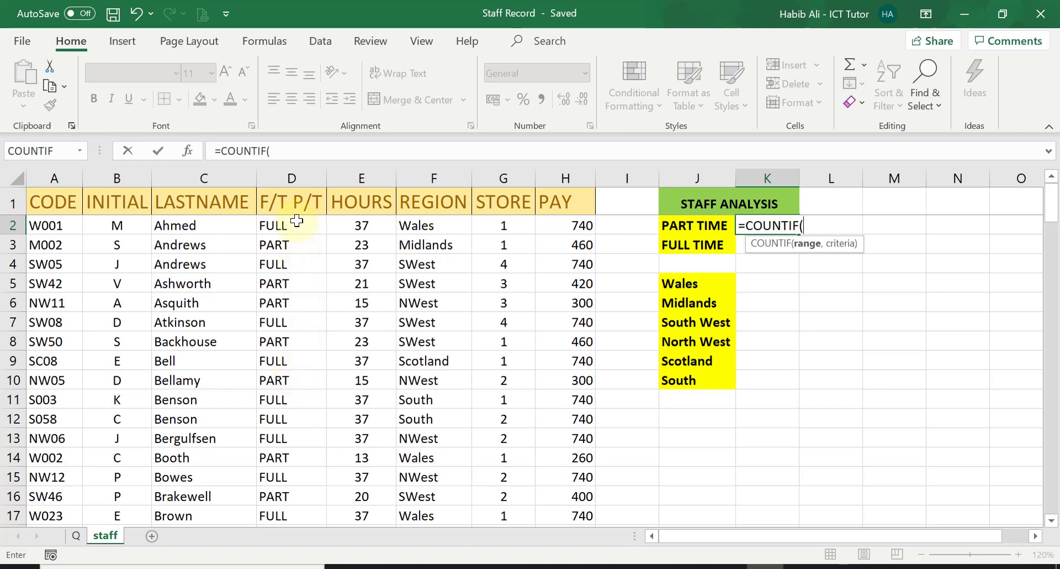
Step: Complete the K2 formula with range D2:D134 and criterion "PART", and check the entered formula
left_click_drag(297, 221, 297, 491)
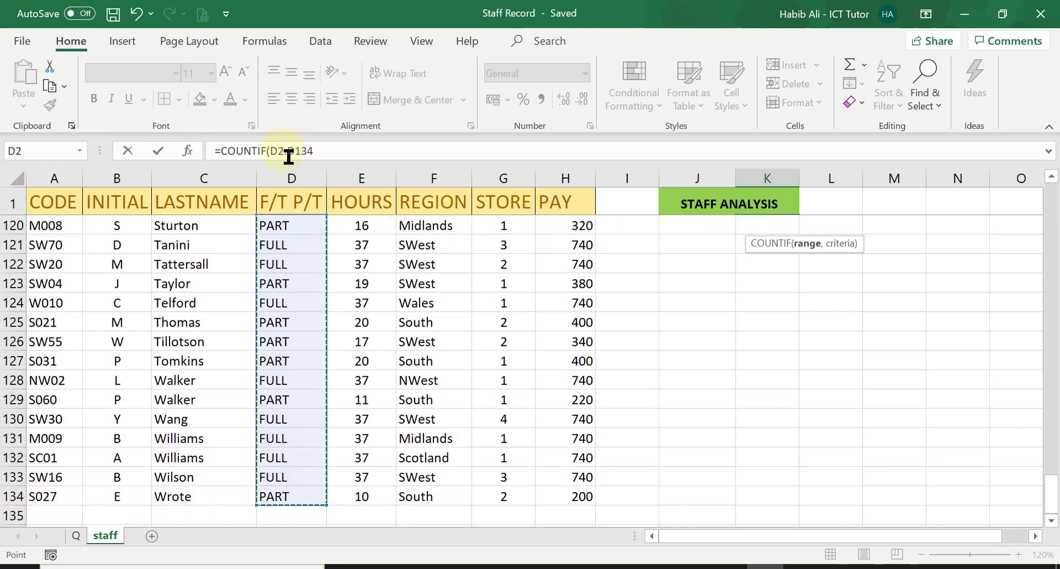
scroll(722, 359, "up", 1)
scroll(722, 359, "up", 20)
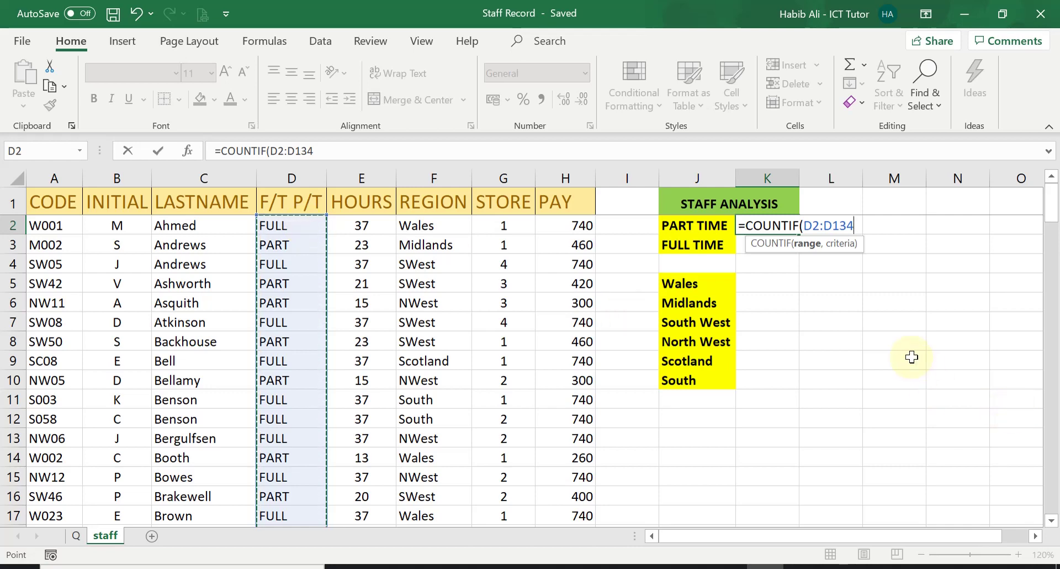
type(",")
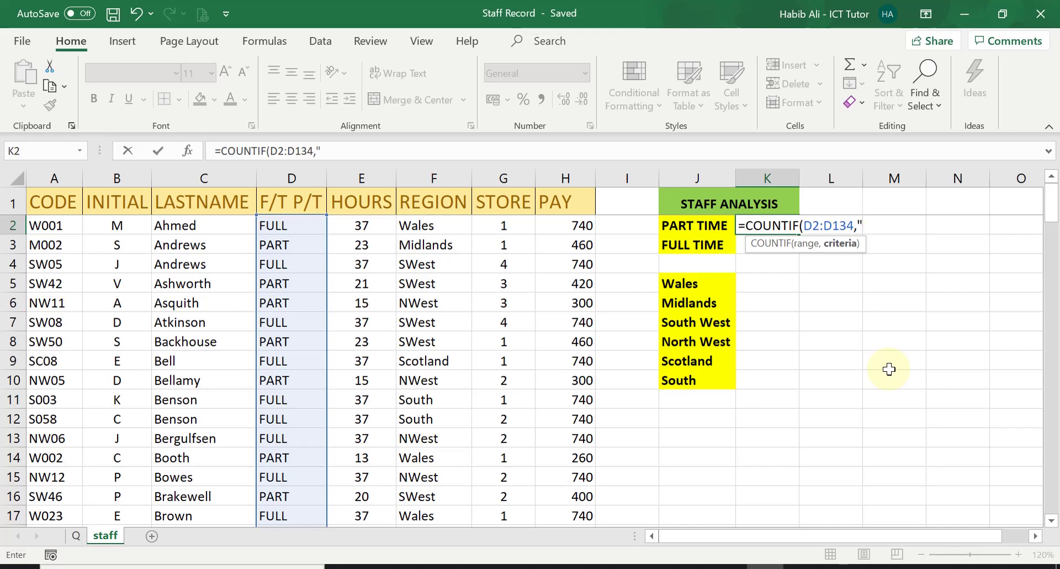
type("PART")
type("\")")
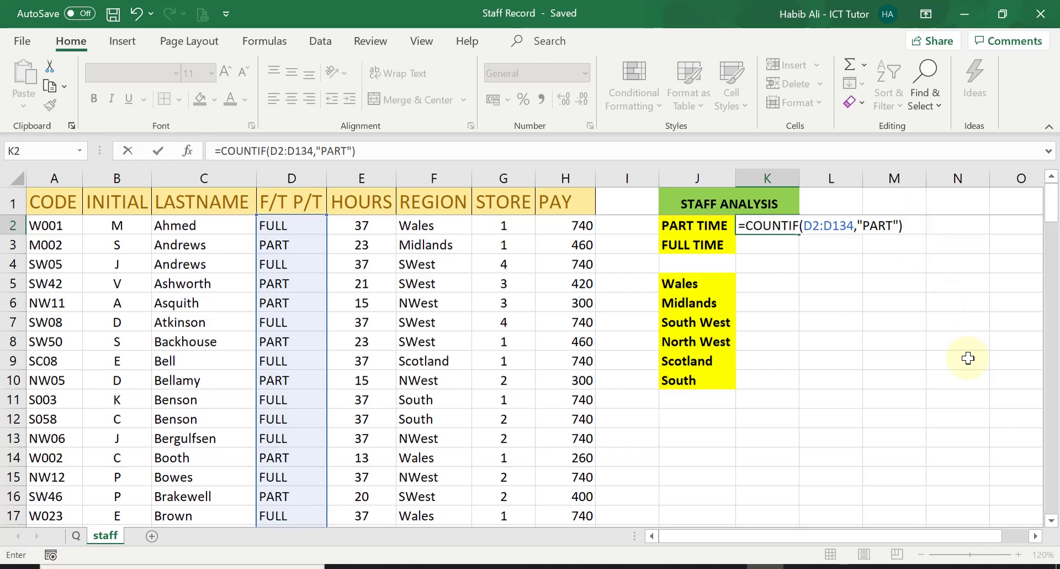
key("Return")
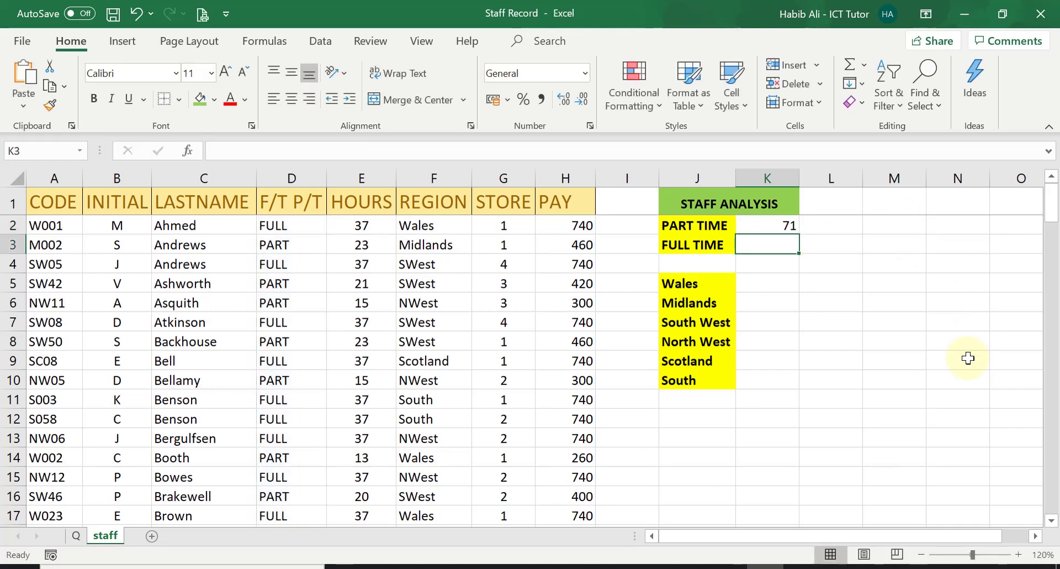
left_click(782, 225)
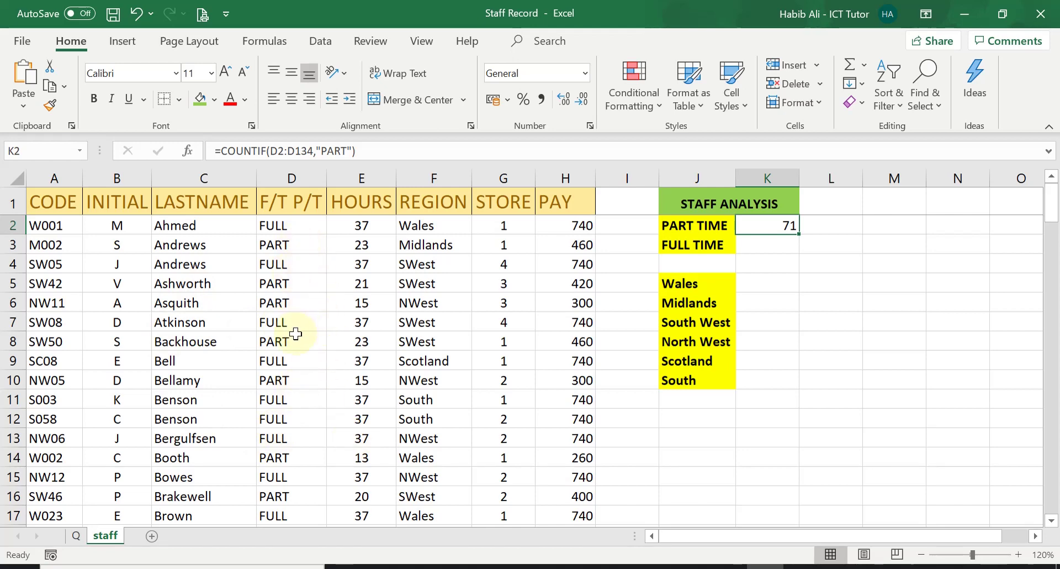
Step: Insert the COUNTIF function into cell K3, beside FULL TIME, from the most recently used functions
left_click(767, 241)
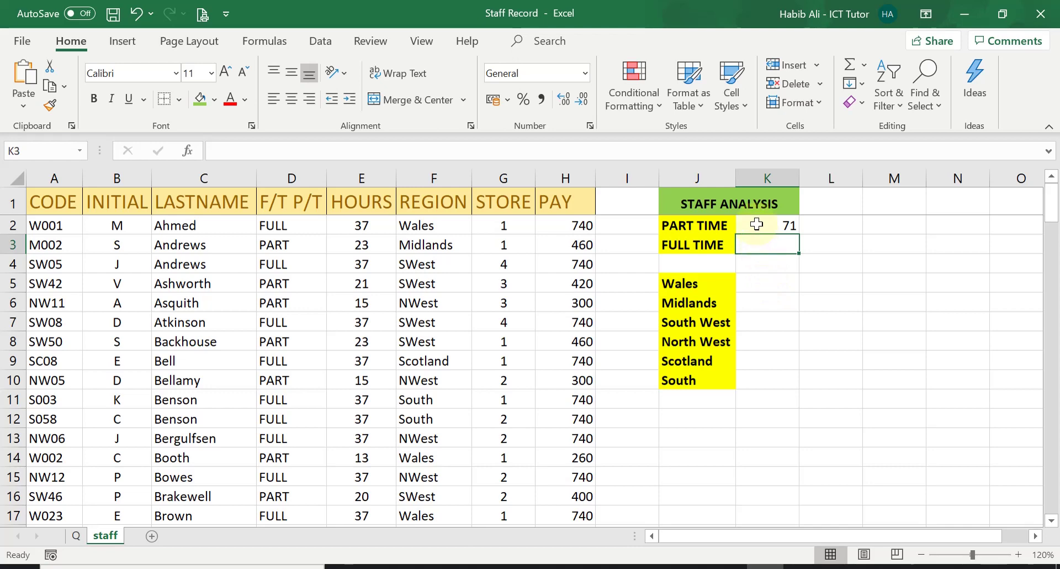
left_click(764, 243)
left_click(274, 43)
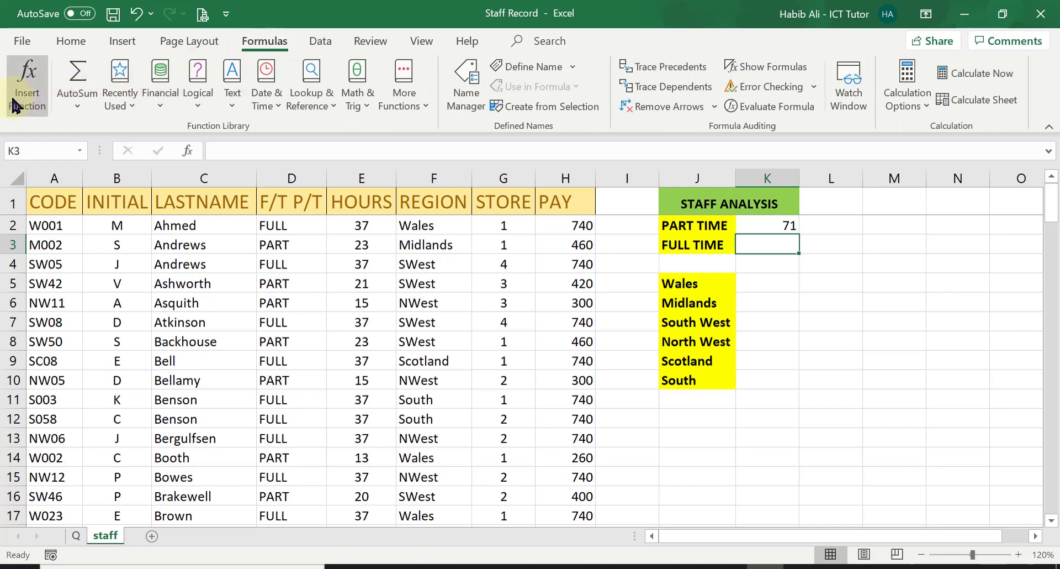
left_click(31, 91)
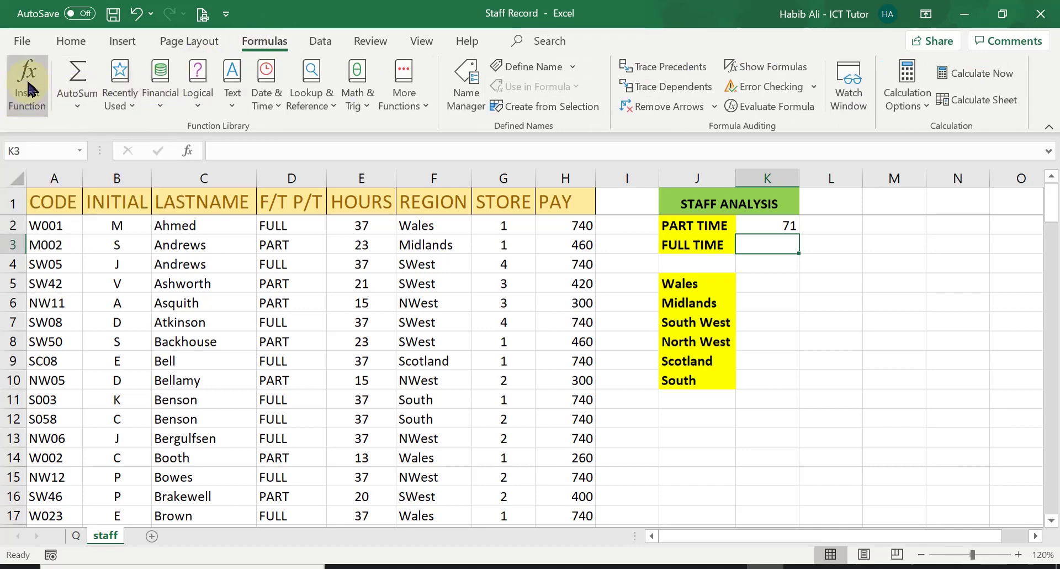
left_click_drag(808, 186, 443, 113)
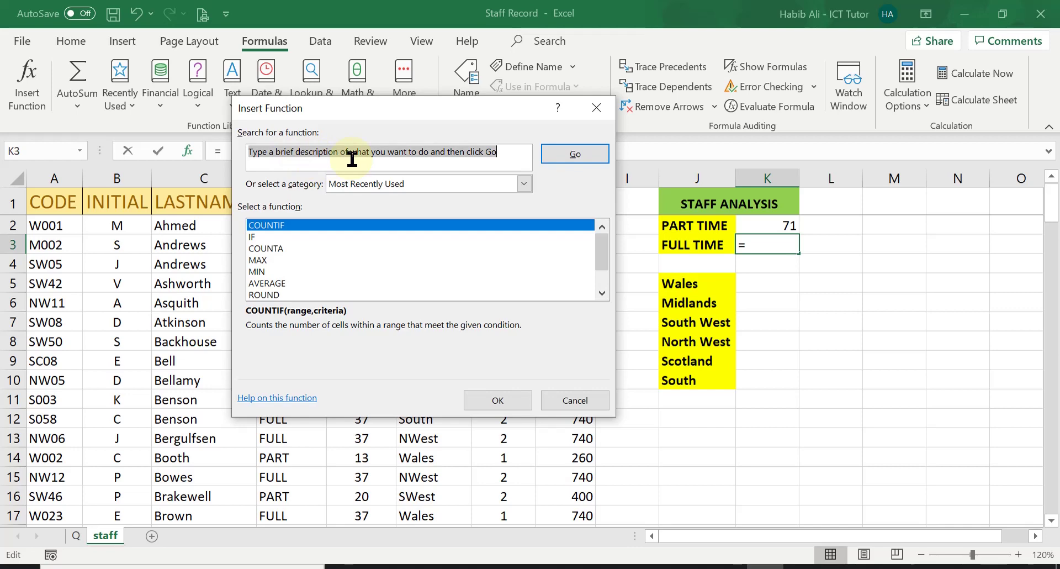
left_click(287, 232)
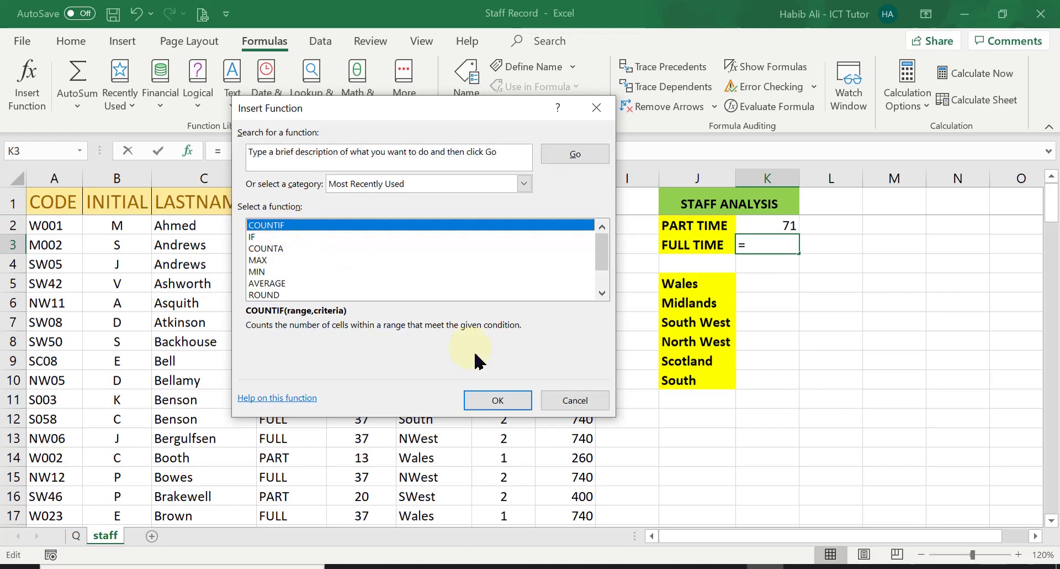
left_click(497, 401)
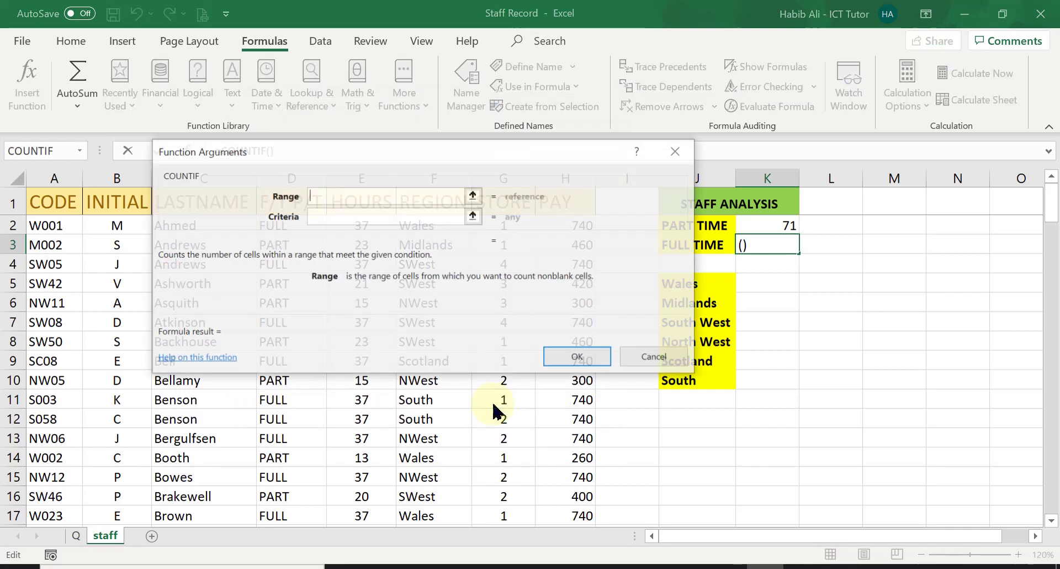
Step: Set the COUNTIF range to D2:D134, covering all entries in the F/T P/T column
left_click_drag(544, 157, 499, 127)
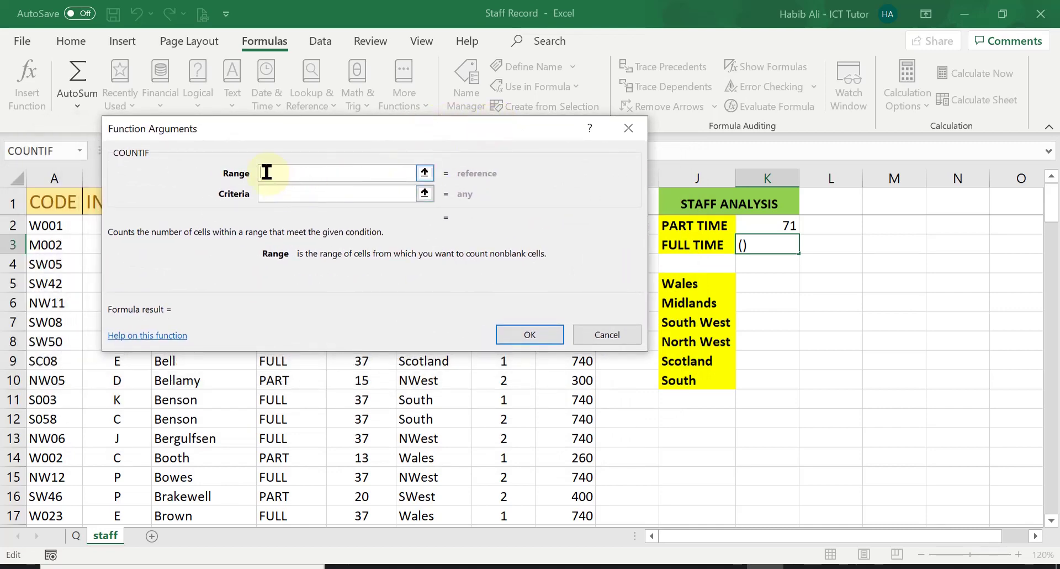
left_click_drag(418, 130, 803, 277)
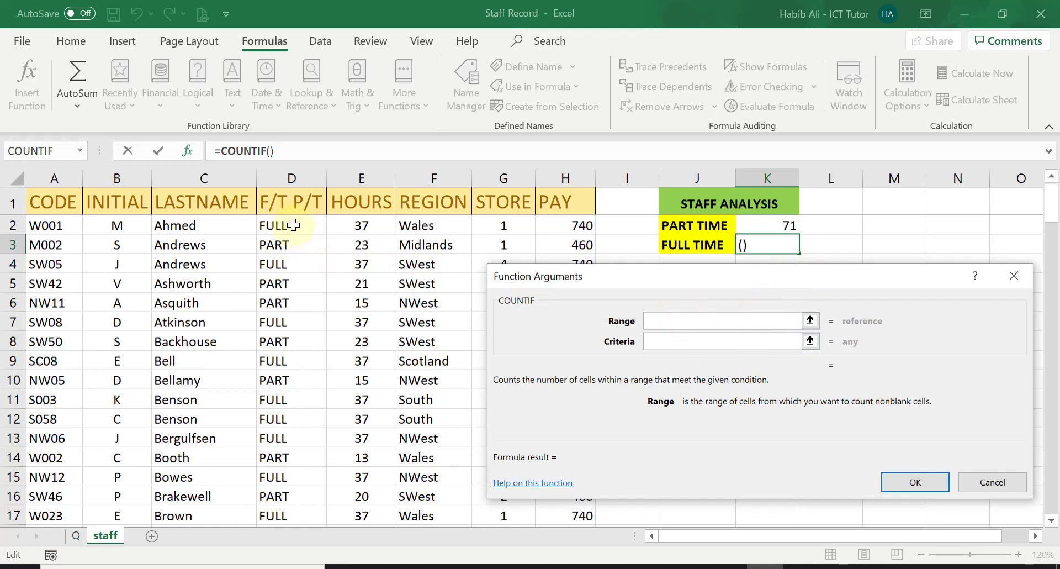
left_click_drag(293, 226, 304, 472)
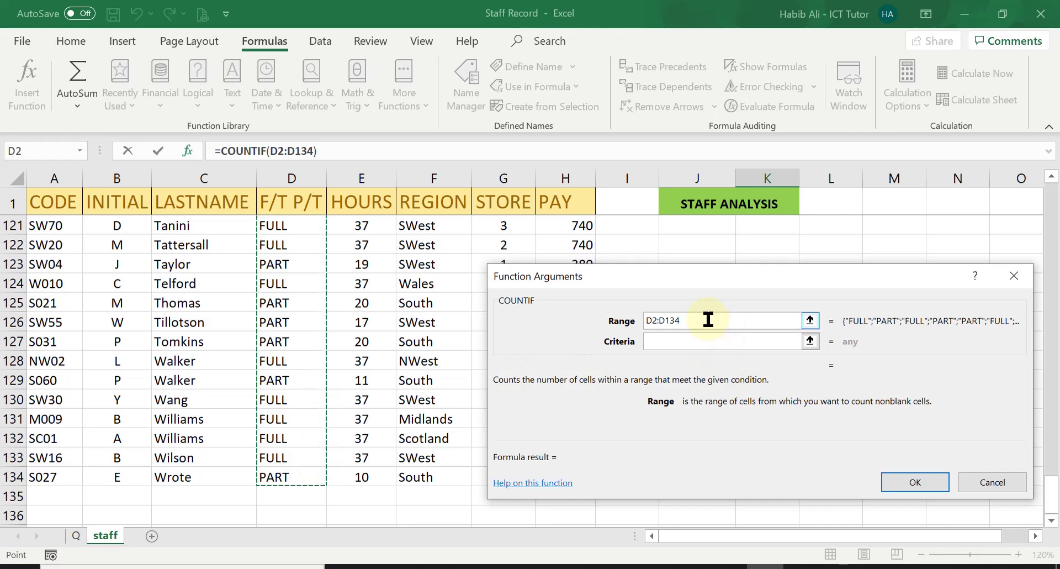
Step: Set the COUNTIF criteria to FULL and confirm the function arguments for cell K3
left_click(671, 342)
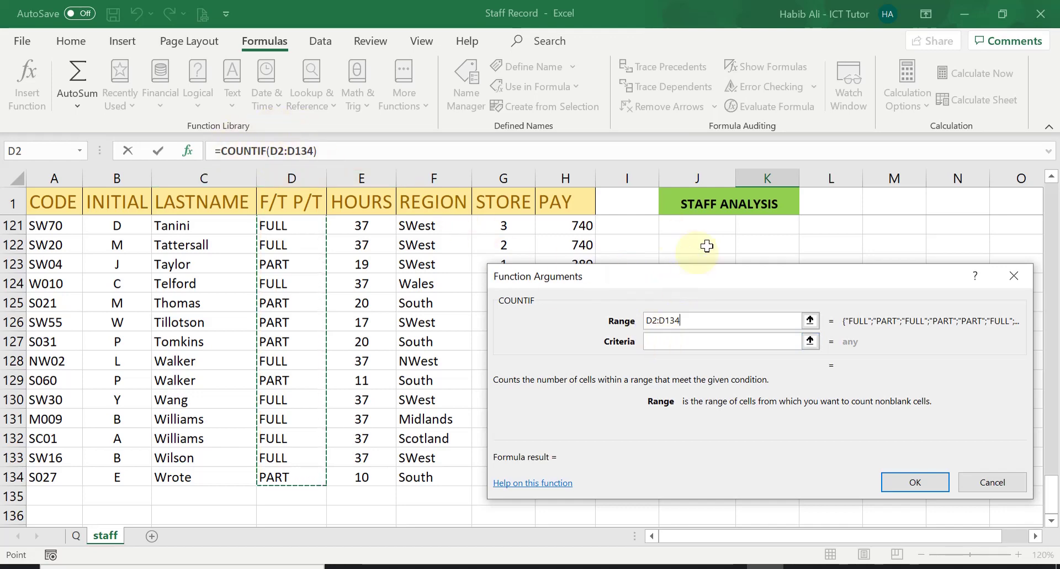
left_click(679, 342)
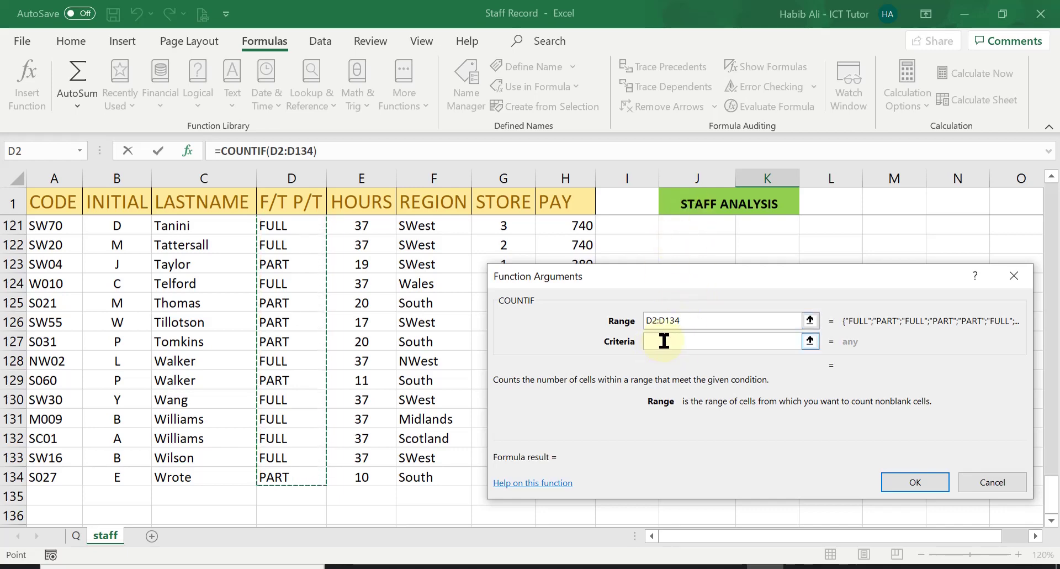
left_click(664, 342)
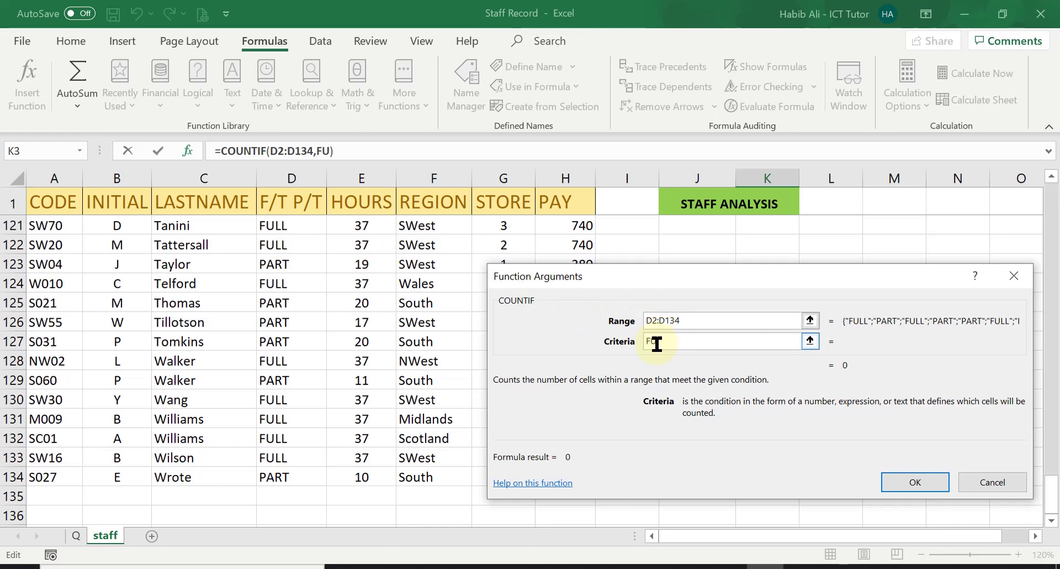
type("LL")
left_click(705, 325)
left_click(694, 341)
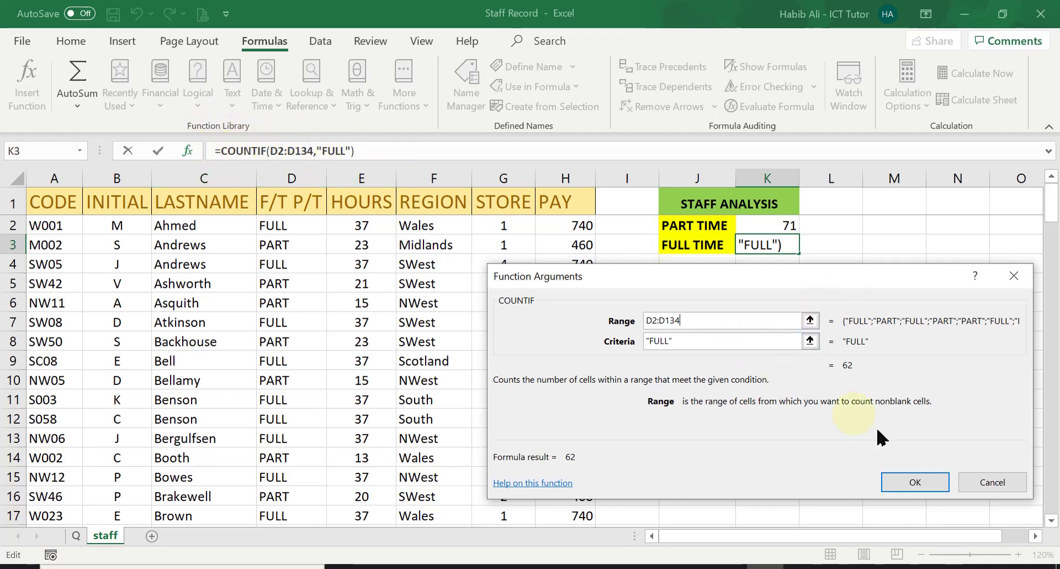
left_click(915, 483)
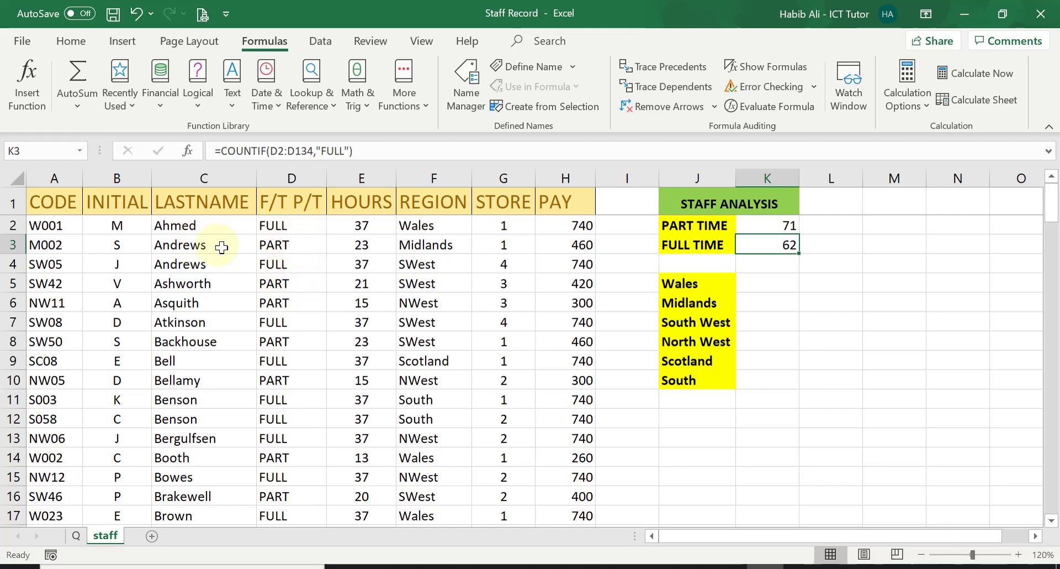
left_click(299, 242)
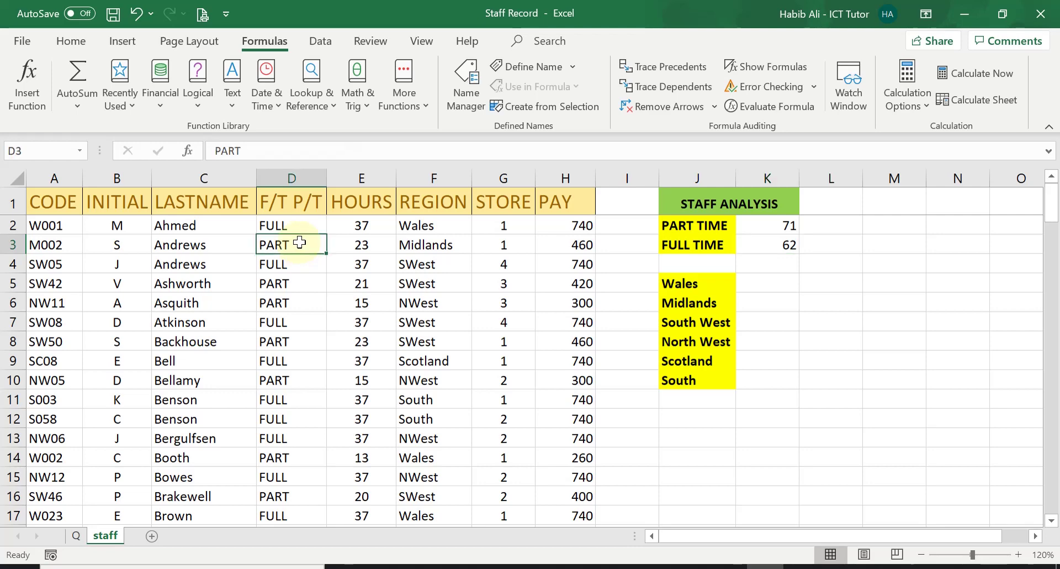
Step: Change the F/T P/T entry in cell D3 to FULL
type("FULL")
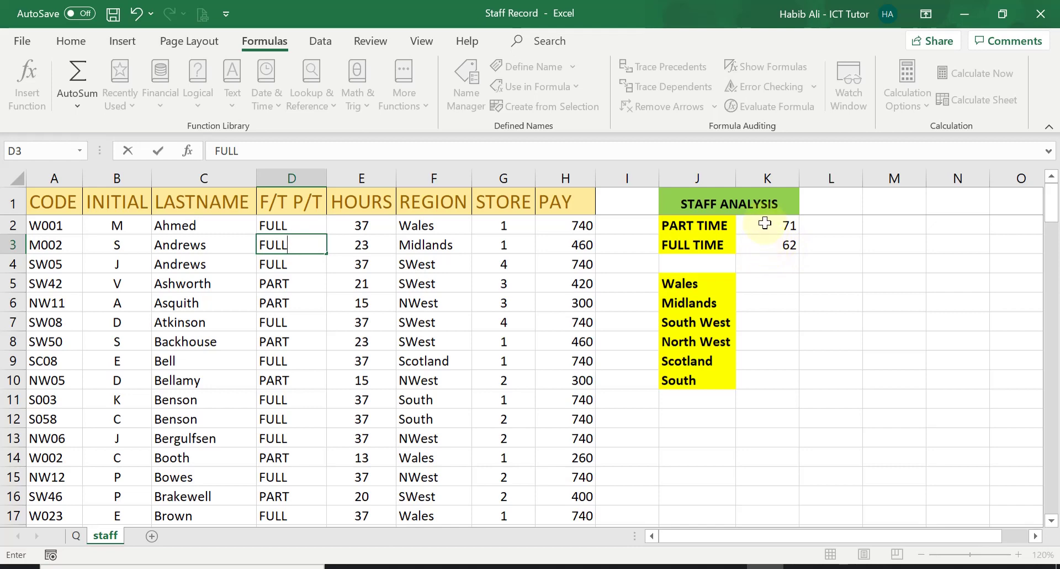
key("Return")
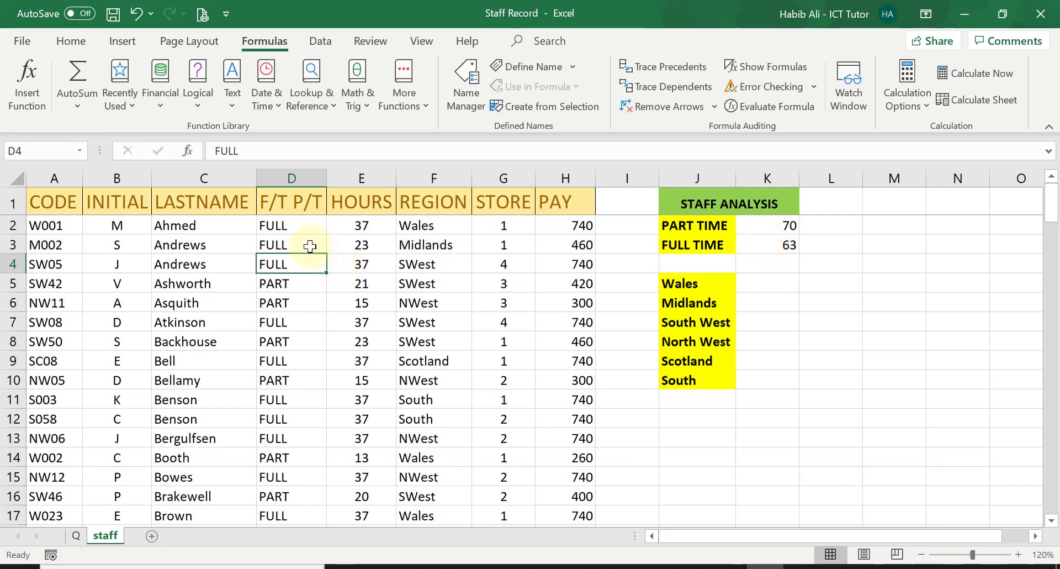
left_click(293, 246)
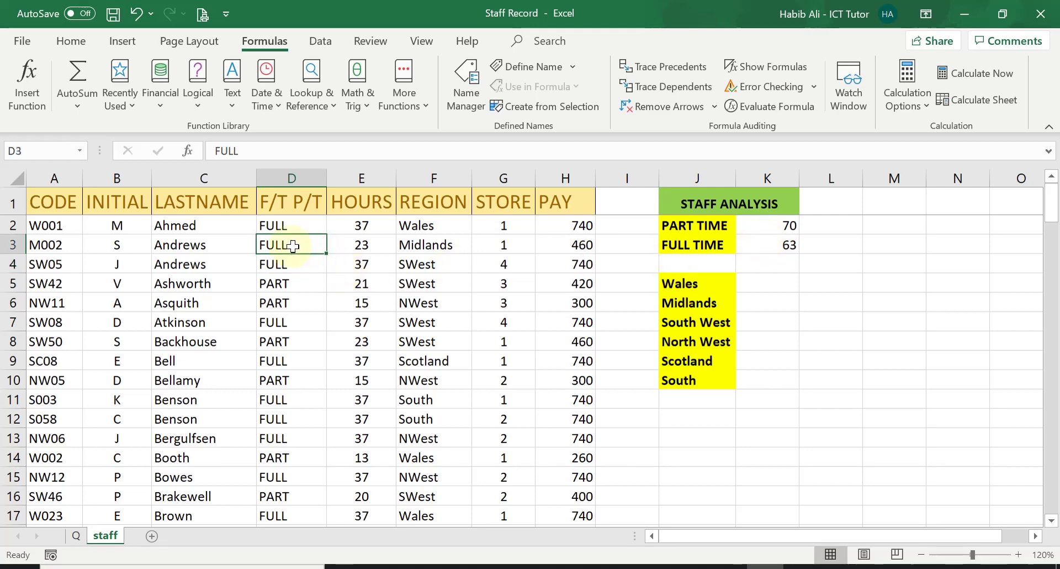
Step: Start a COUNTIF formula in cell K5 beside Wales, with the REGION entries F2:F134 as its range
left_click(765, 283)
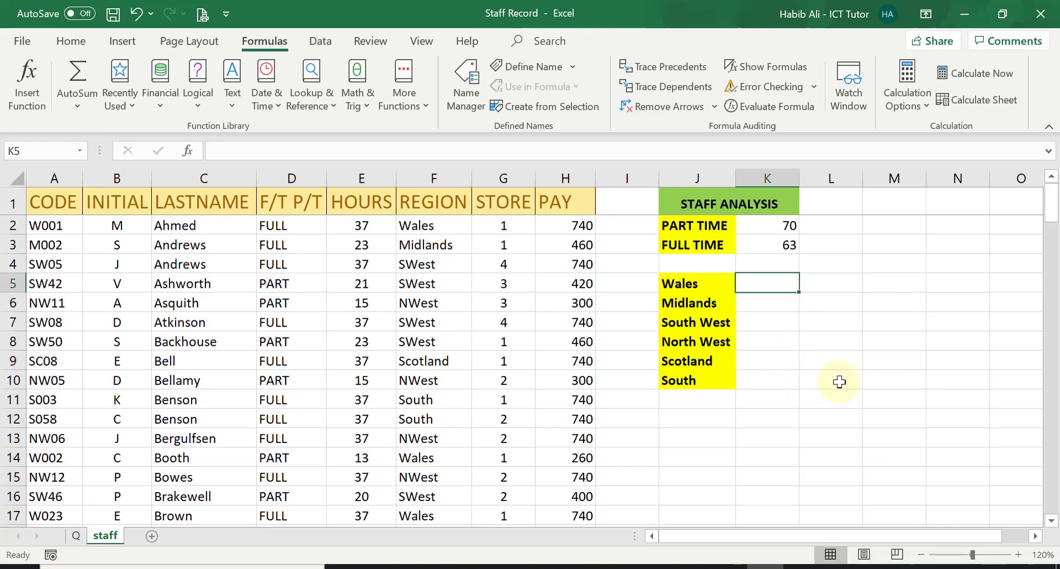
type("=")
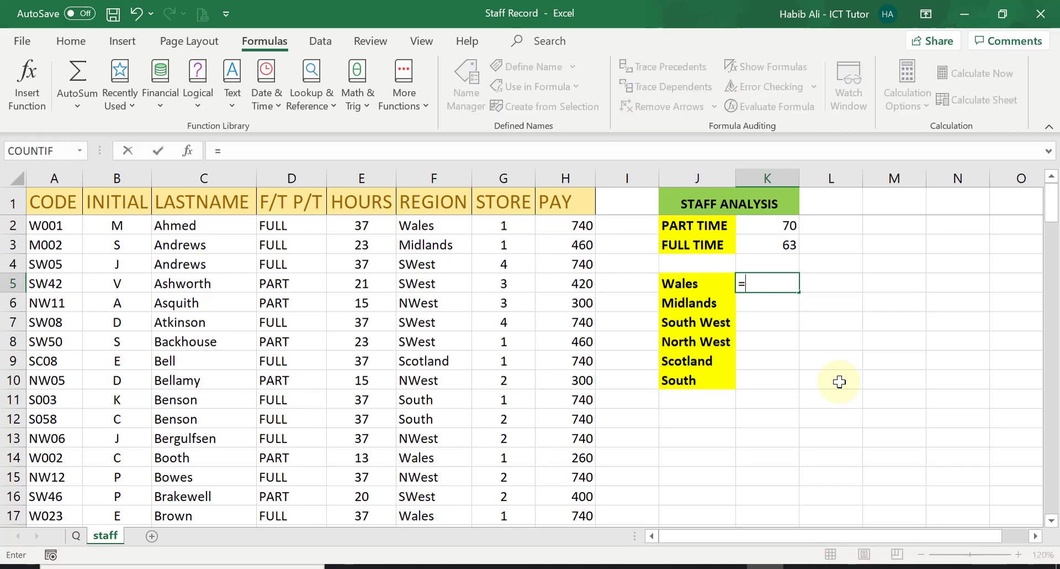
type("COUNT")
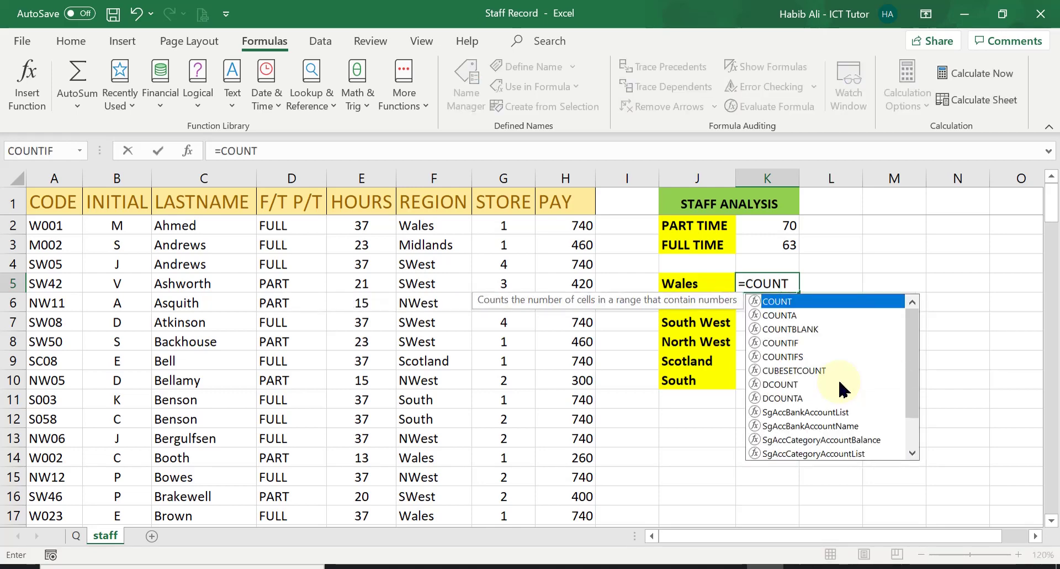
type("IF")
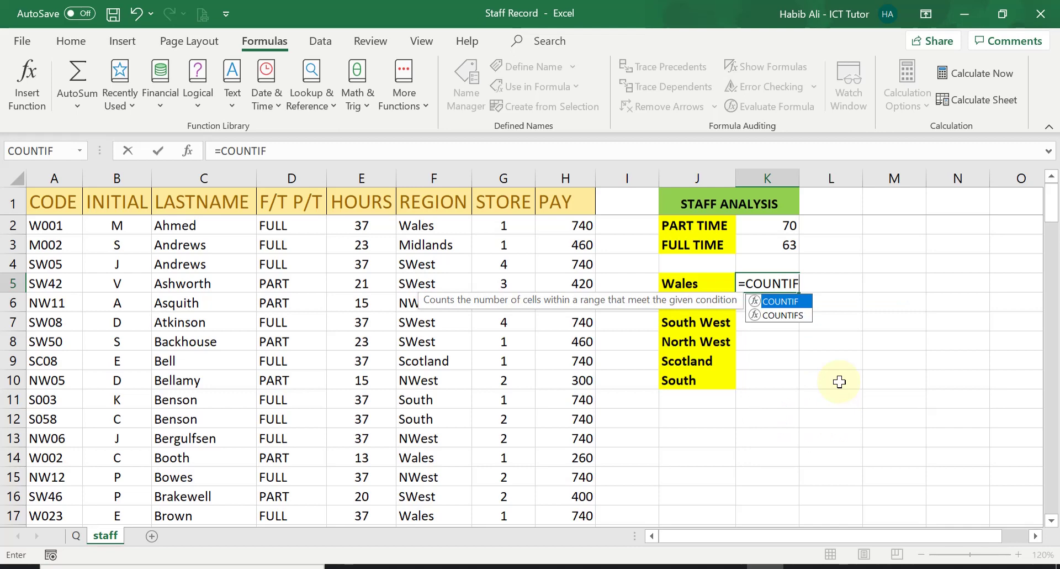
type("(")
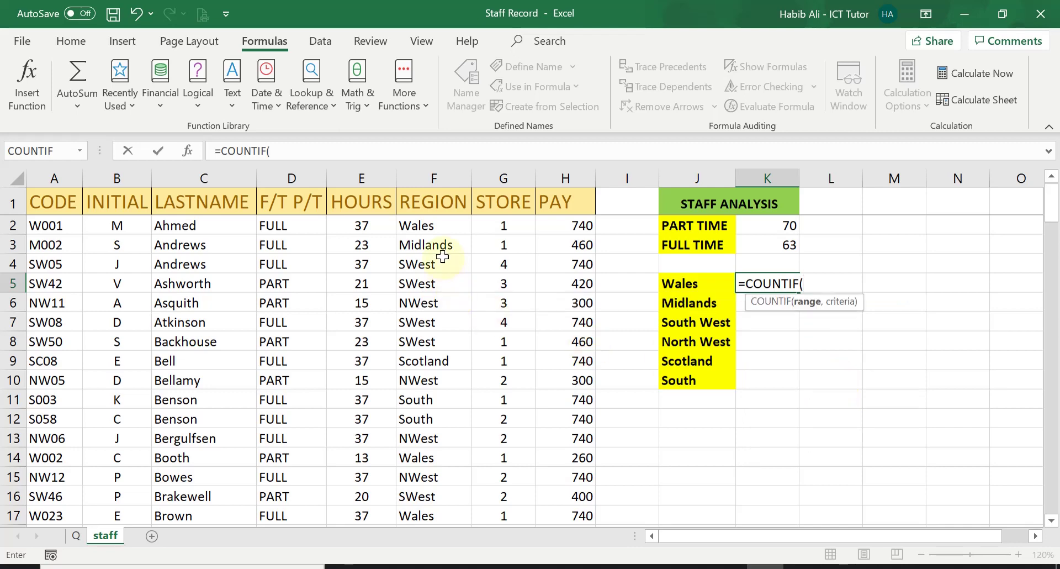
left_click_drag(438, 224, 447, 475)
scroll(717, 298, "up", 19)
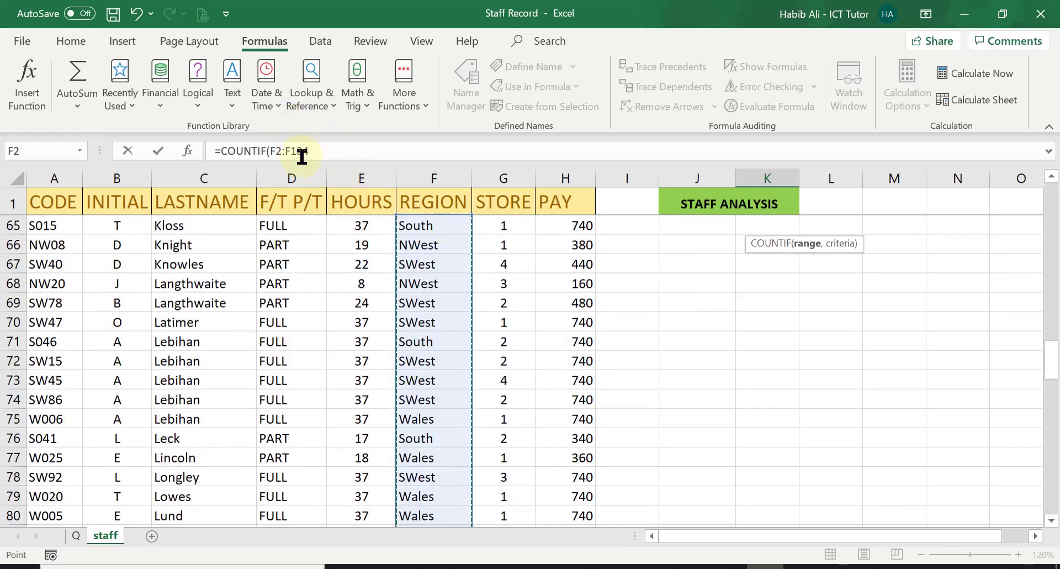
scroll(724, 350, "up", 20)
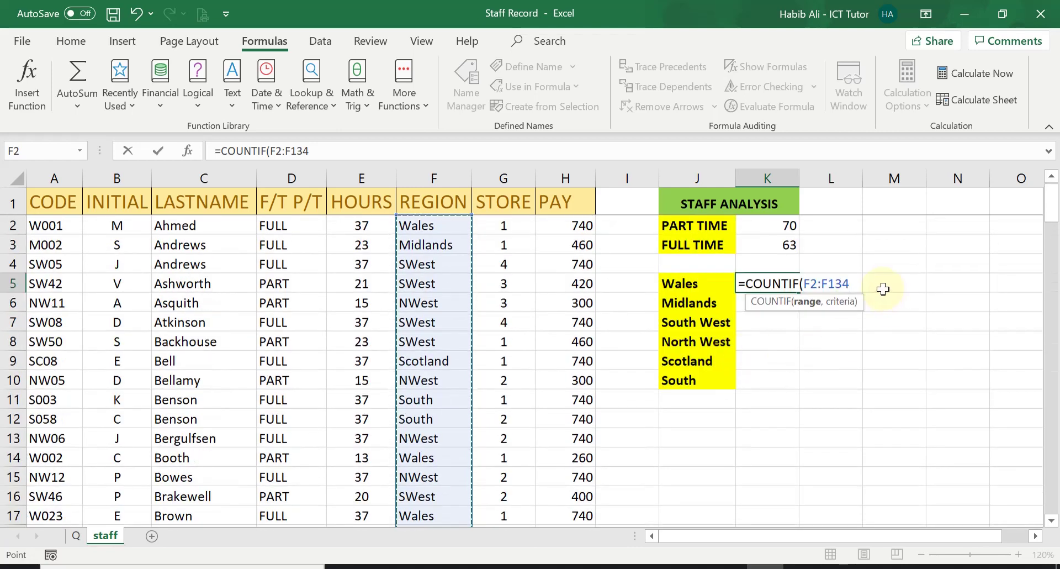
Step: Complete the K5 formula with the criterion "WALES" and check the entered formula
type(",")
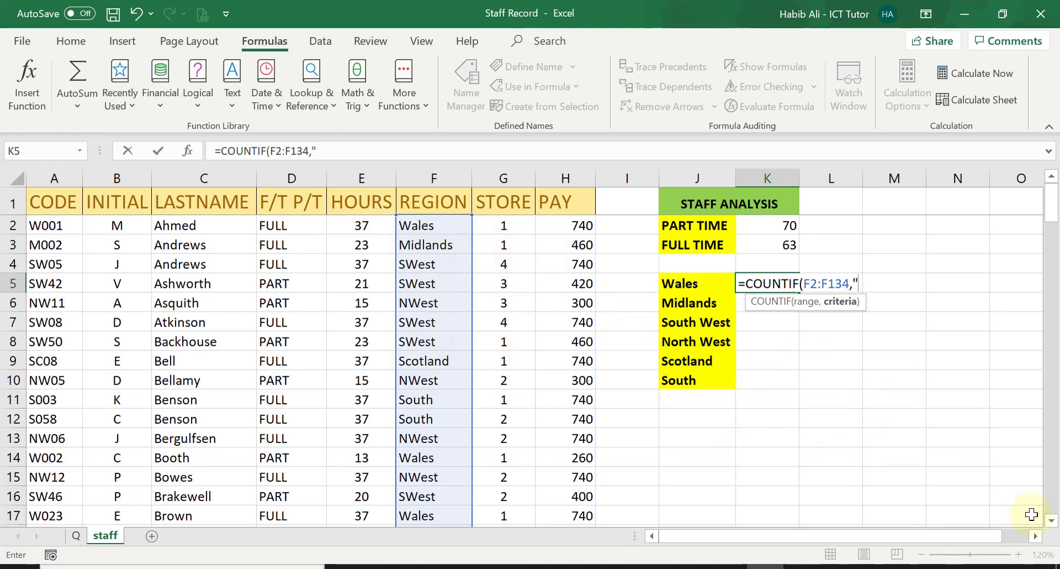
type("WALES")
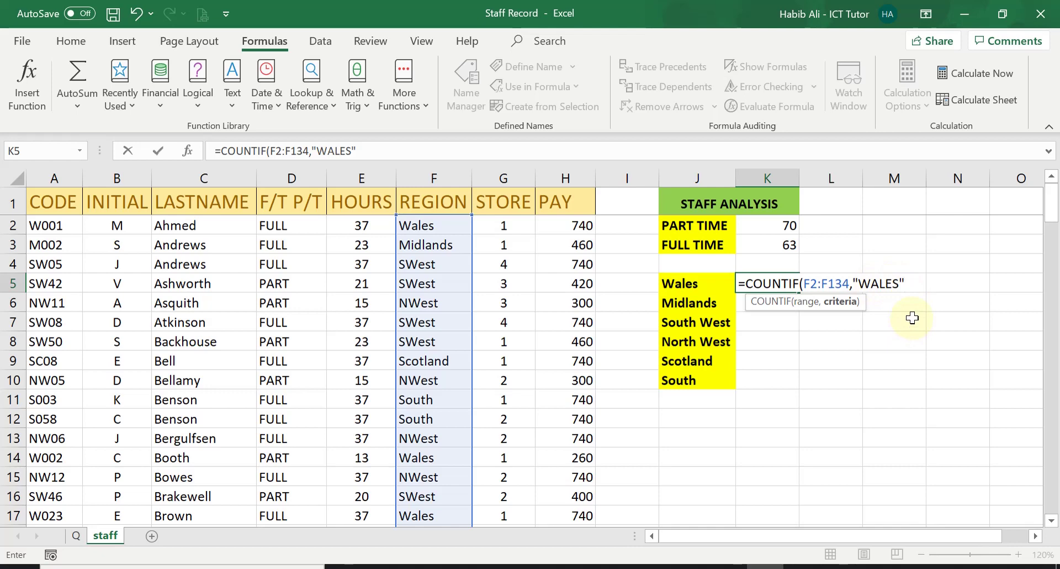
type(")")
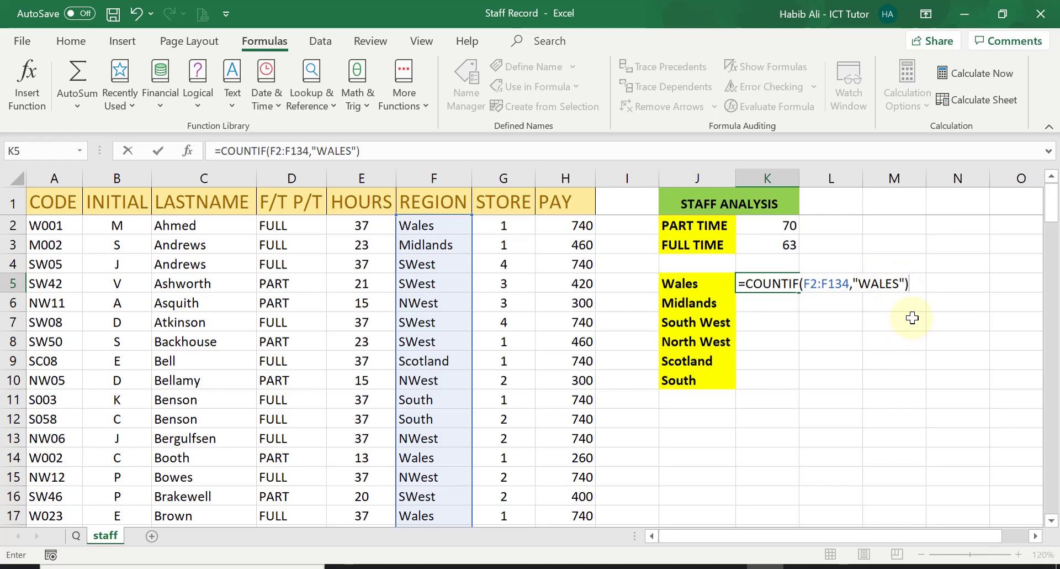
key("Return")
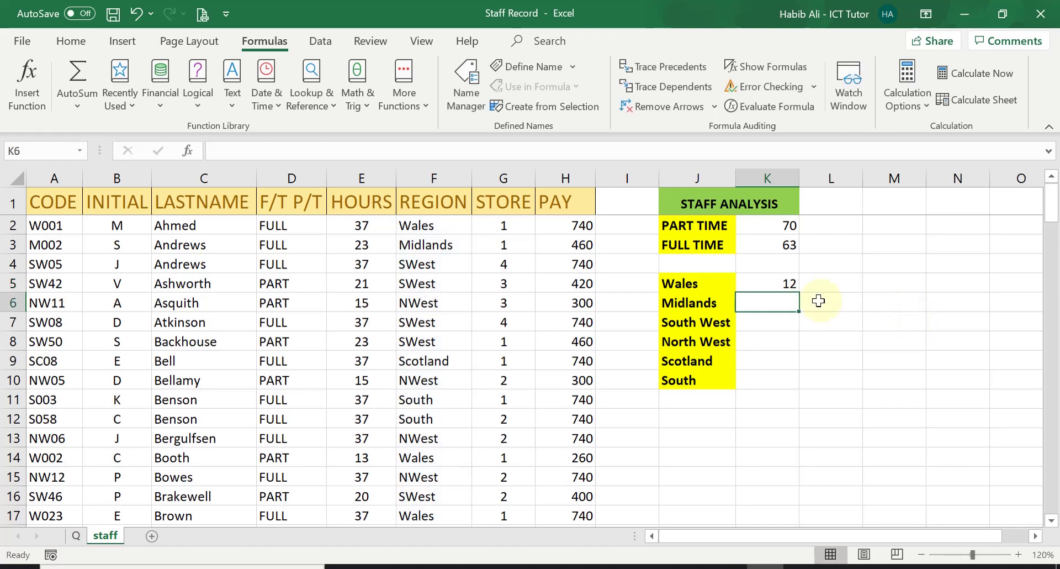
left_click(770, 281)
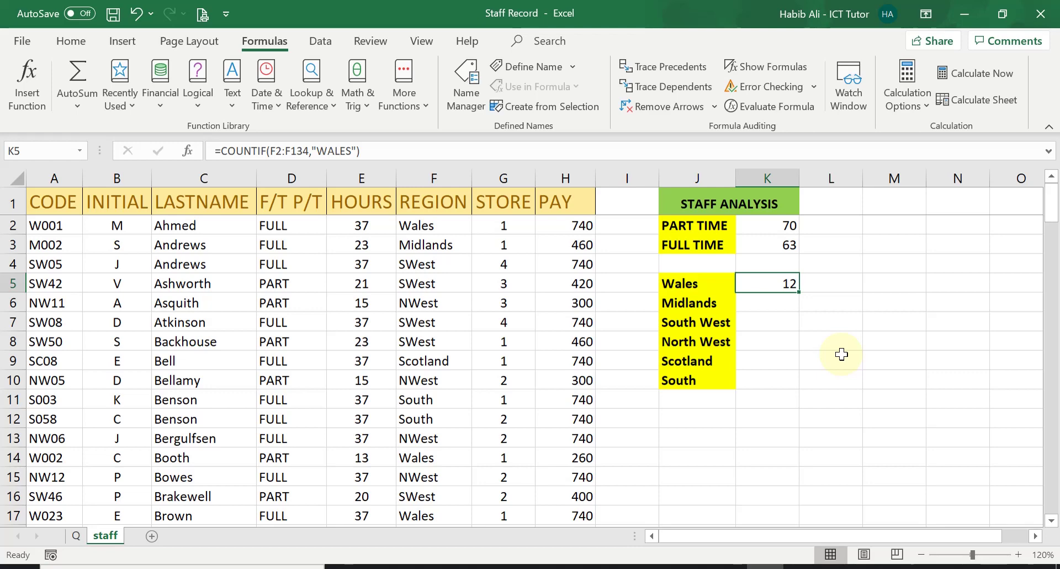
key("ctrl+Home")
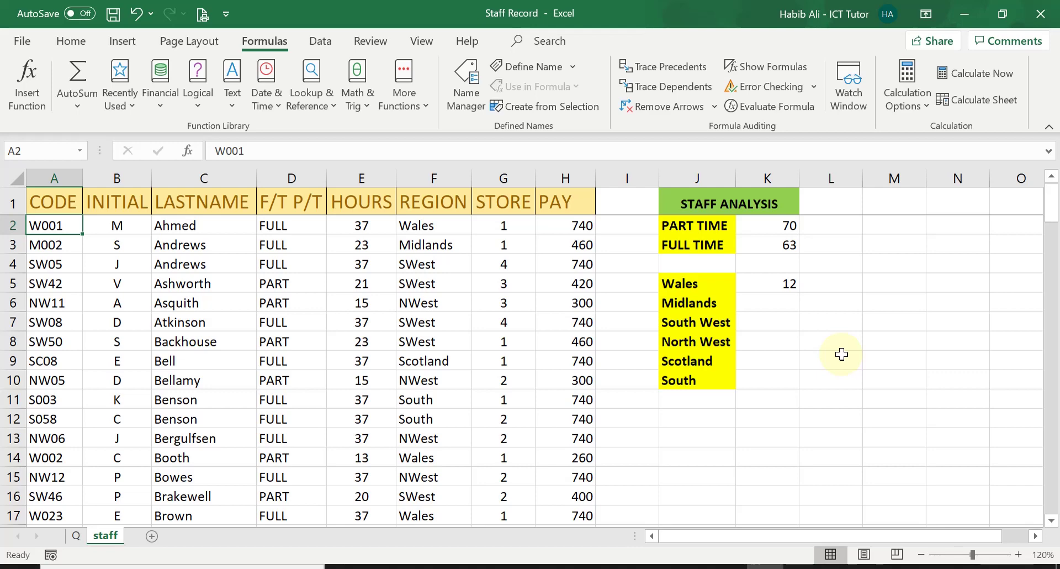
Step: Make the COUNTIF range in K5 absolute as $F$2:$F$134 and fill the formula down to K10
left_click(779, 288)
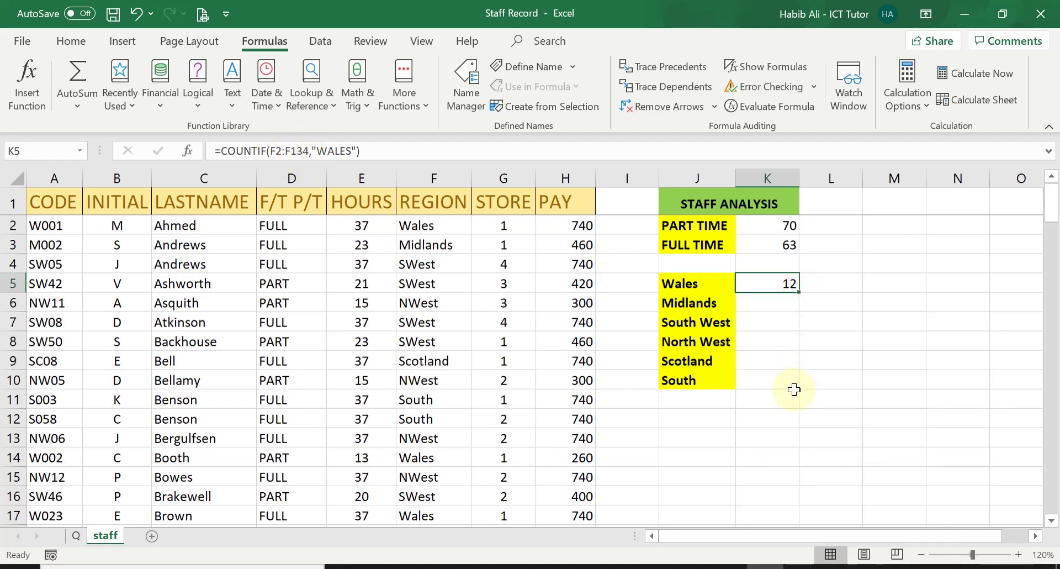
left_click(277, 150)
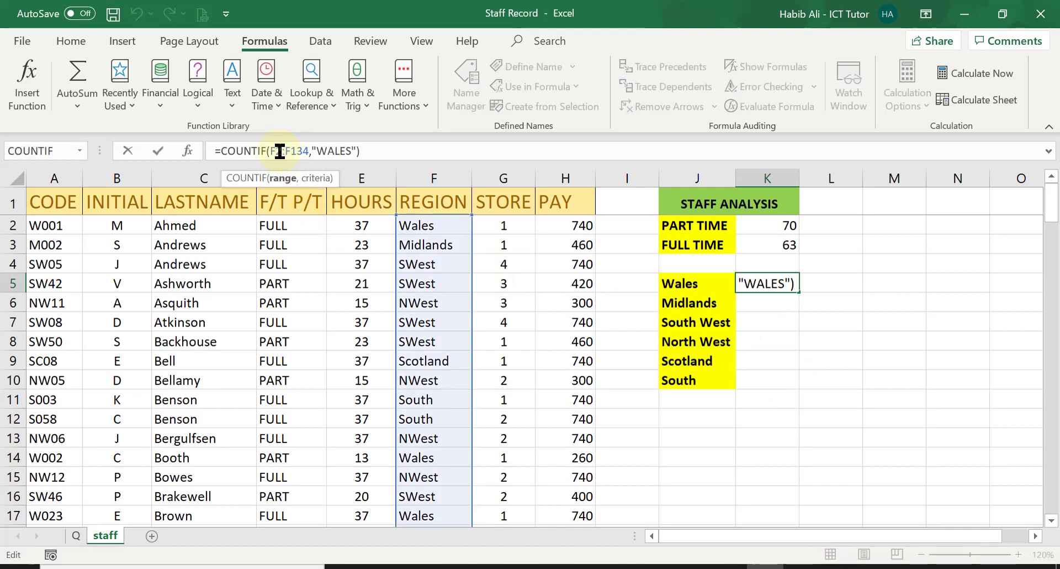
left_click(279, 151)
key("F4")
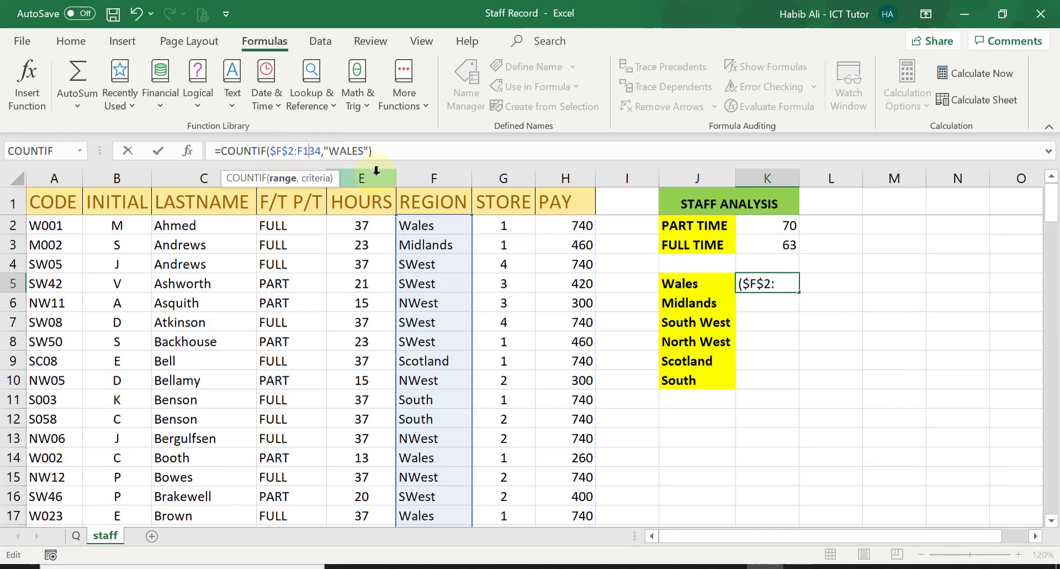
key("F4")
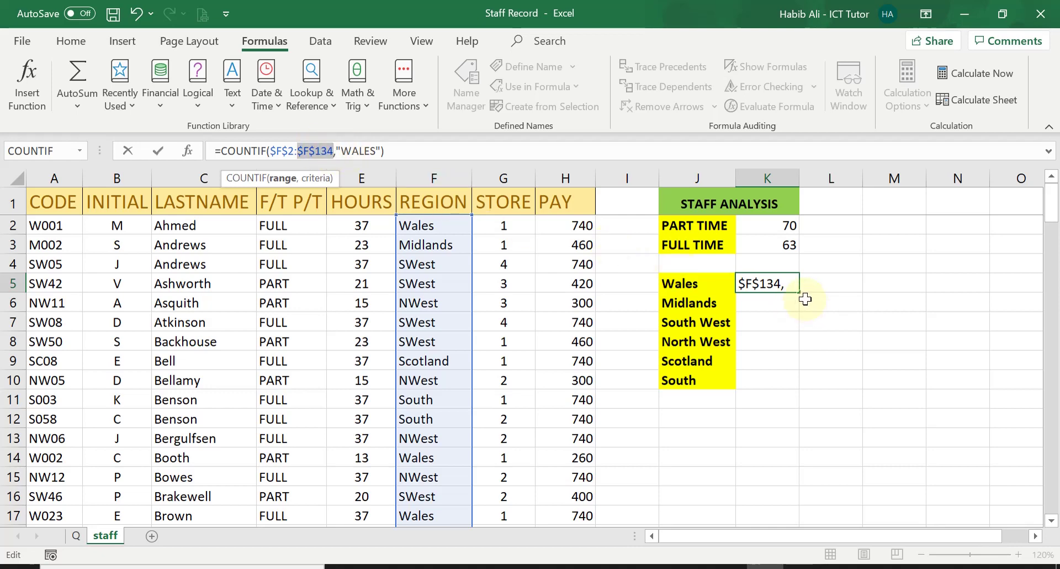
key("Return")
left_click(788, 282)
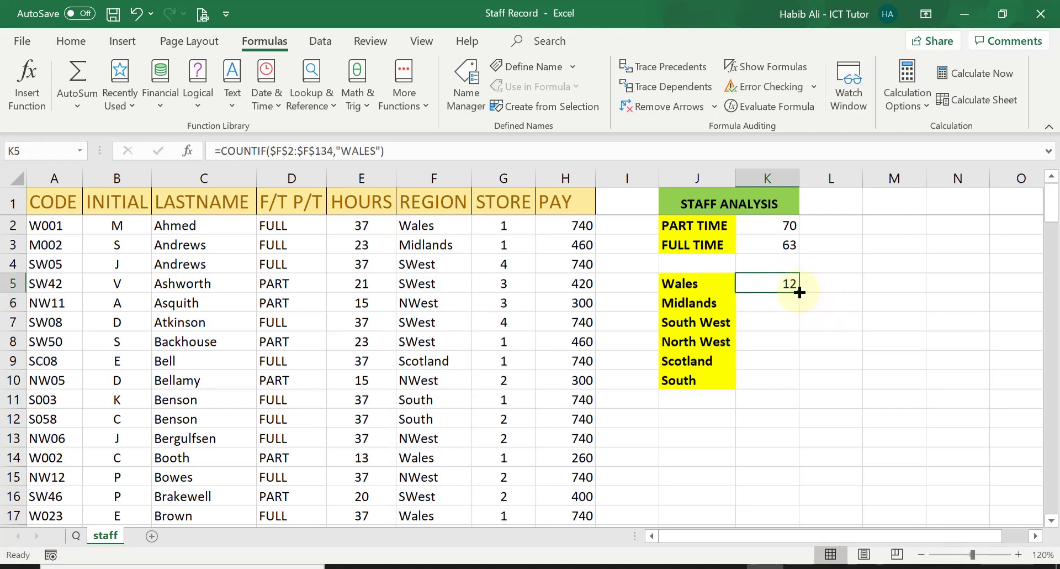
left_click_drag(800, 293, 799, 390)
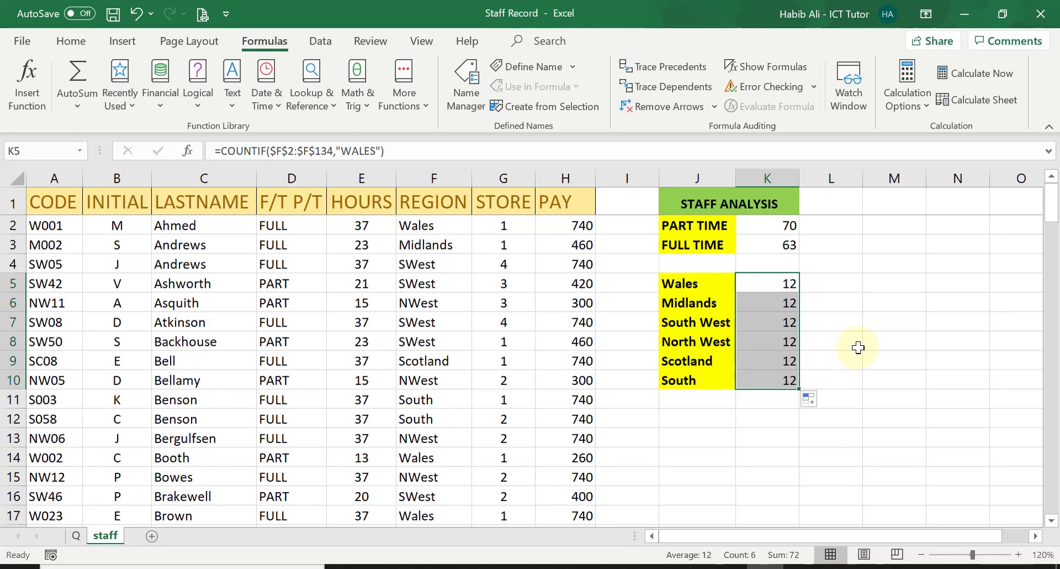
Step: Change the COUNTIF criterion in cell K6 to "MIDLANDS" and check the formula
left_click(770, 300)
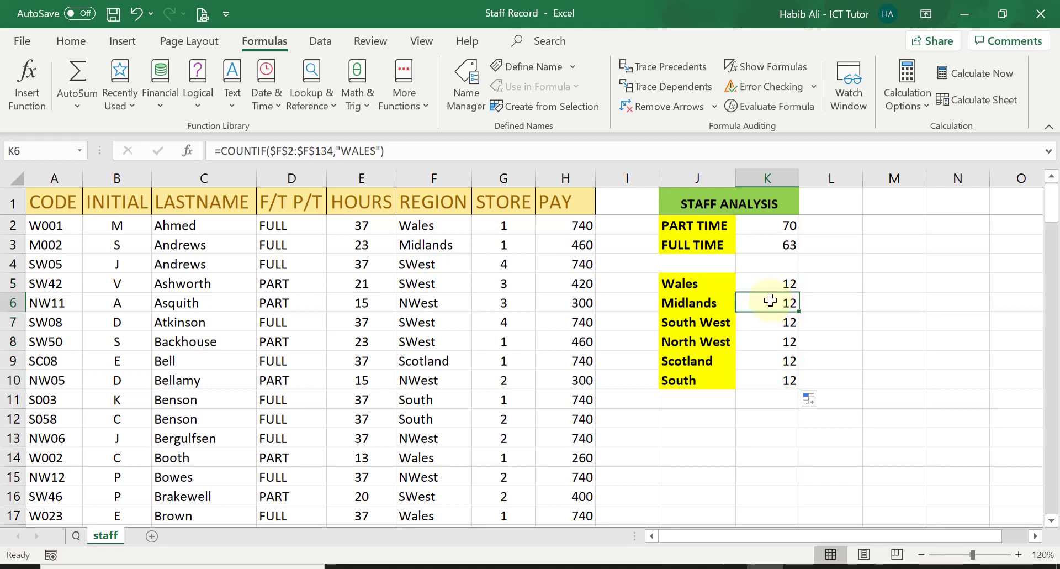
left_click(374, 150)
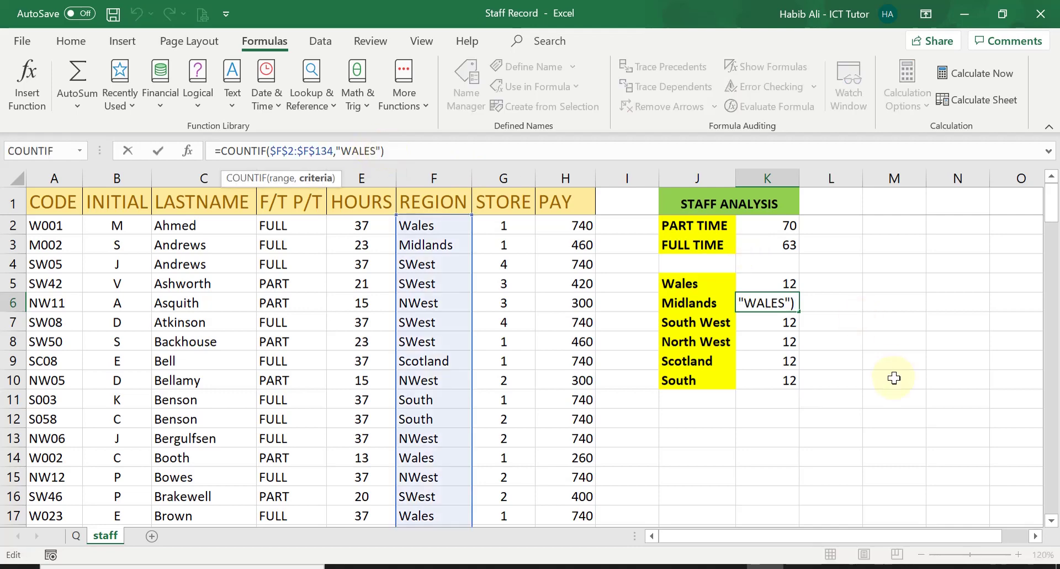
key("BackSpace")
key("BackSpace")
key("BackSpace")
key("BackSpace")
key("BackSpace")
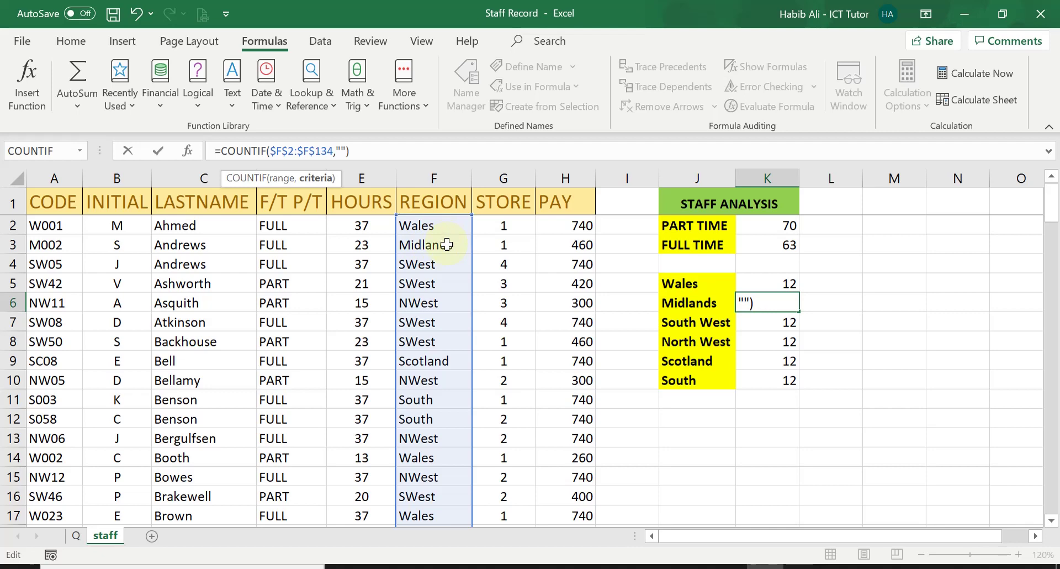
type("MID")
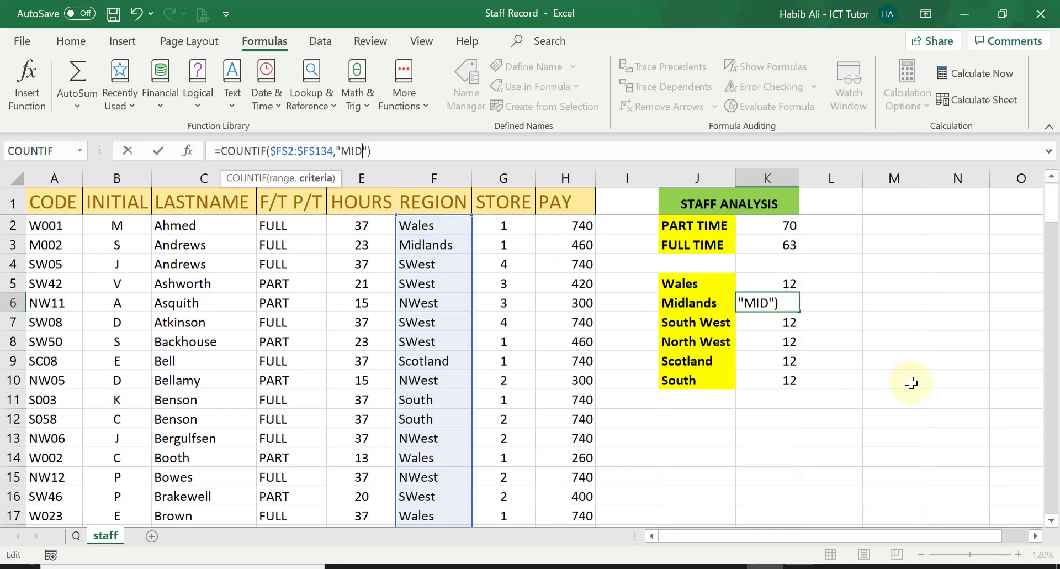
type("LANDS")
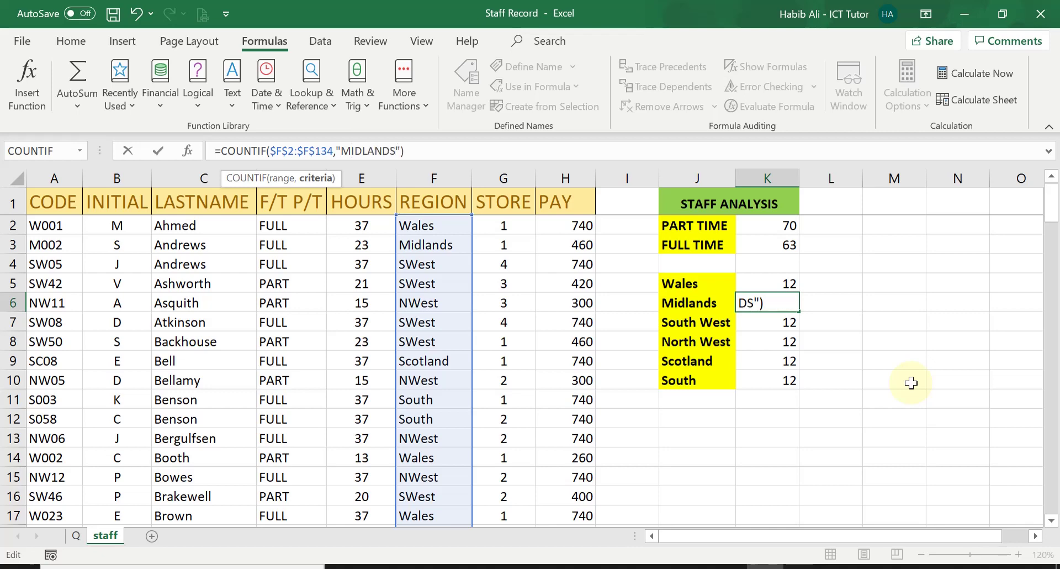
key("Return")
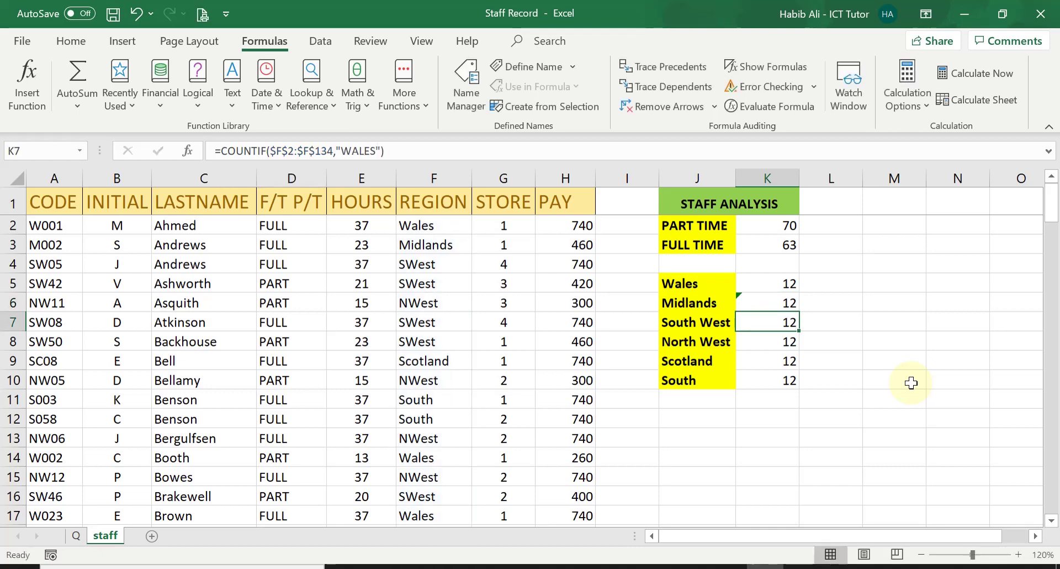
left_click(770, 302)
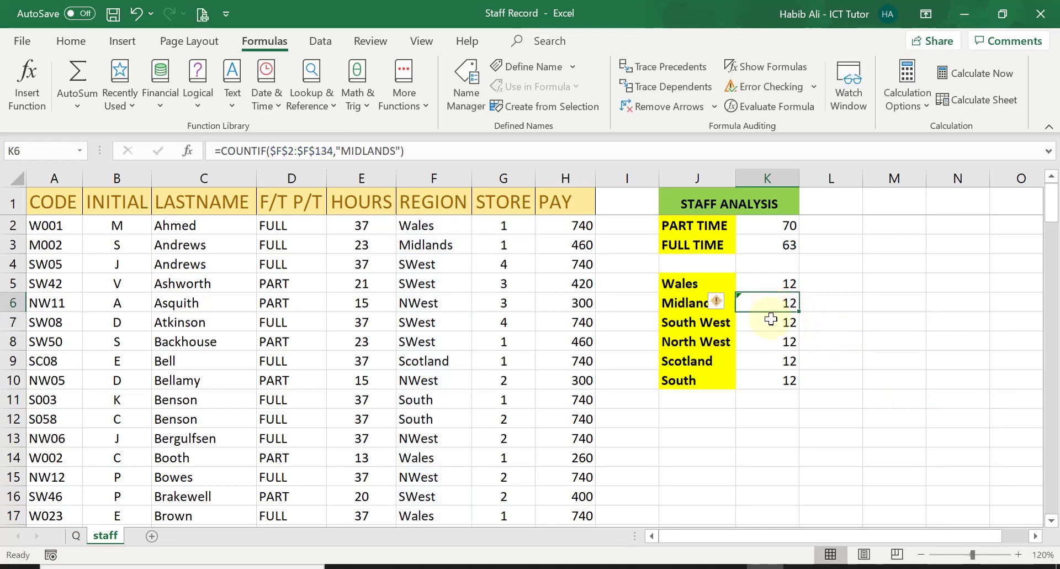
Step: Replace the COUNTIF criterion in cell K7, beside South West, with "SWEST" and check the formula
left_click(771, 319)
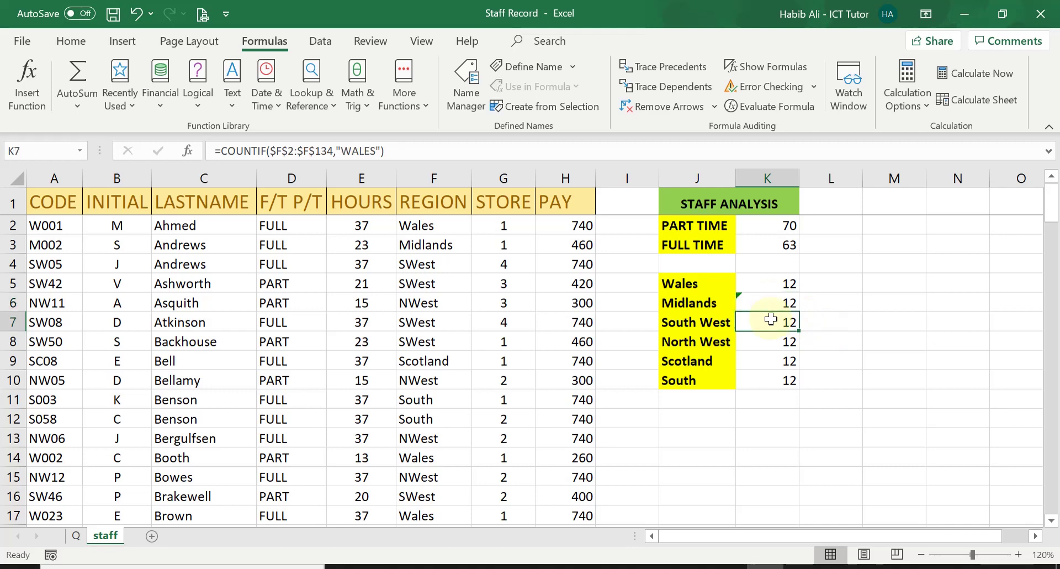
left_click(377, 150)
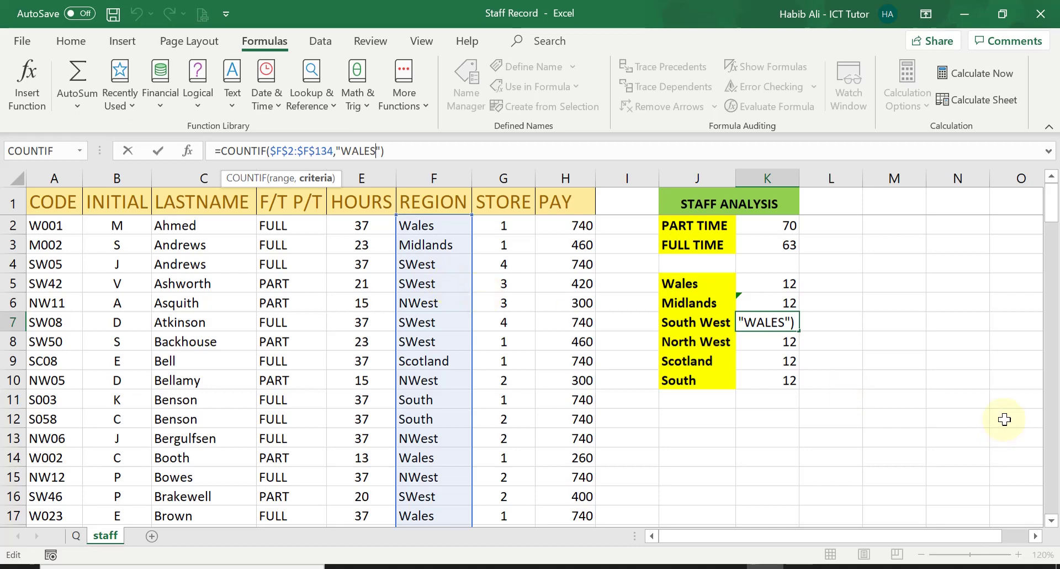
key("BackSpace")
key("BackSpace")
key("BackSpace")
key("BackSpace")
key("BackSpace")
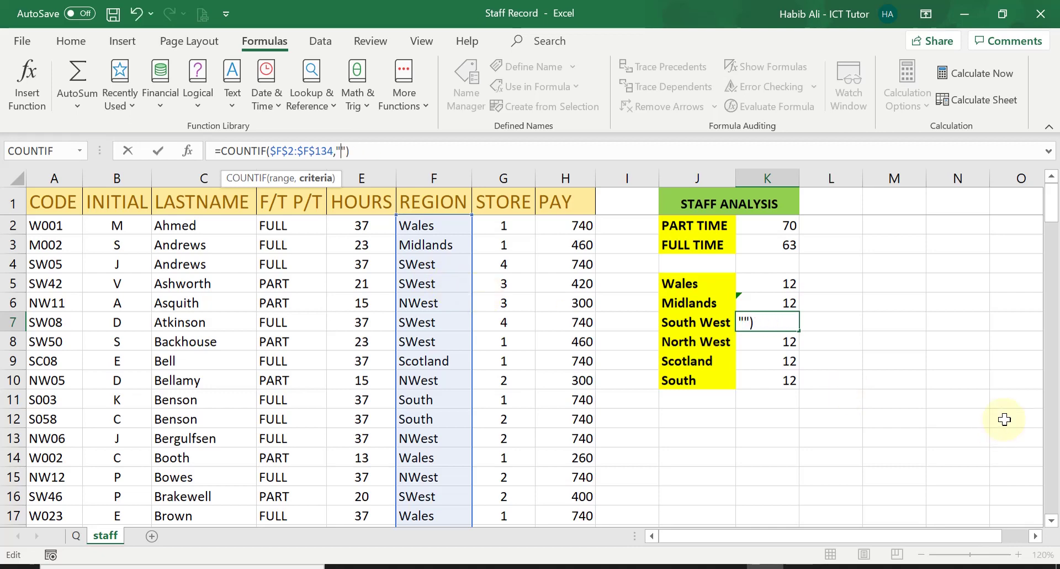
type("SWEST")
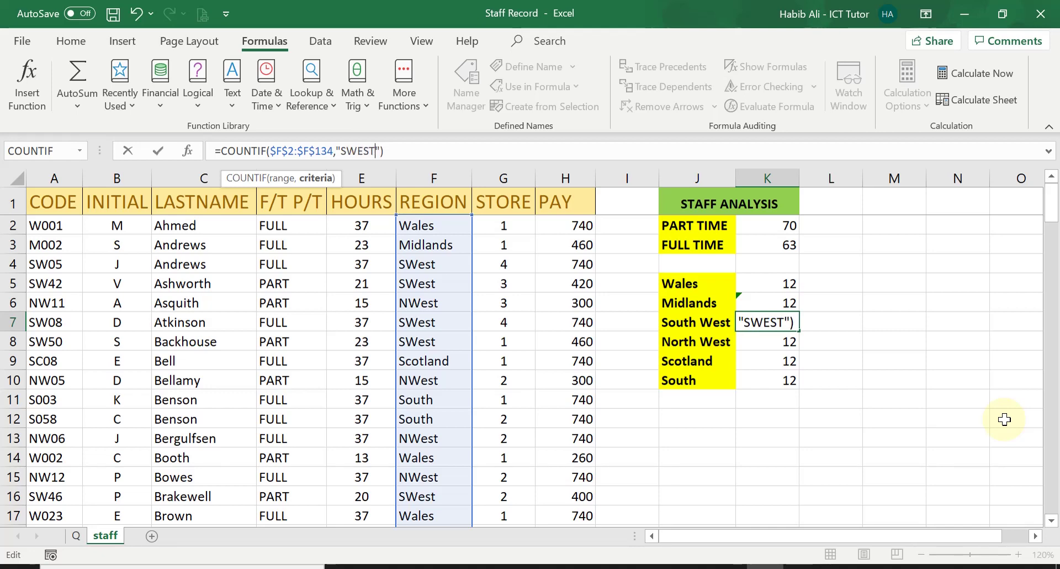
key("Return")
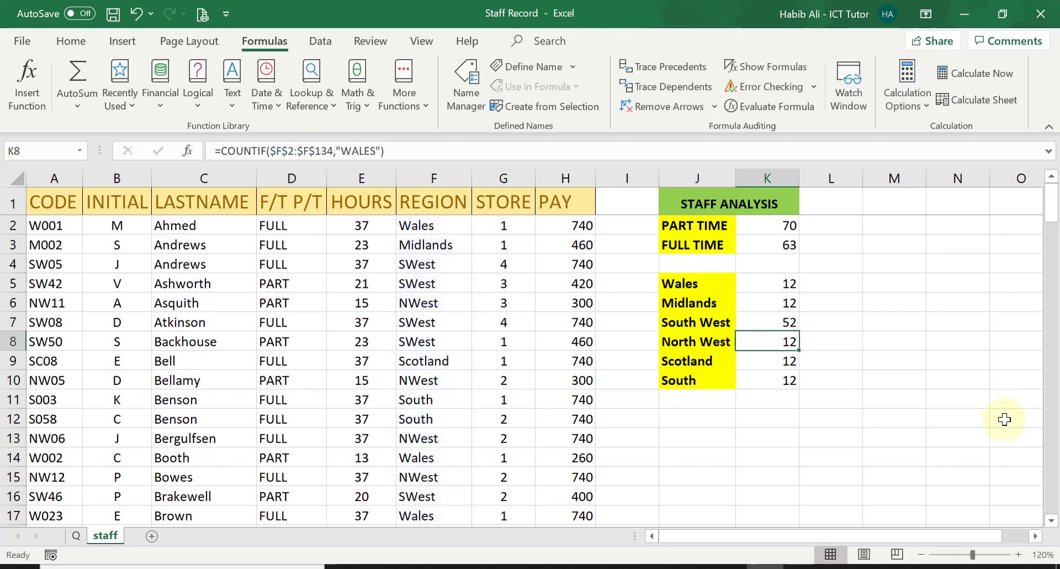
left_click(780, 321)
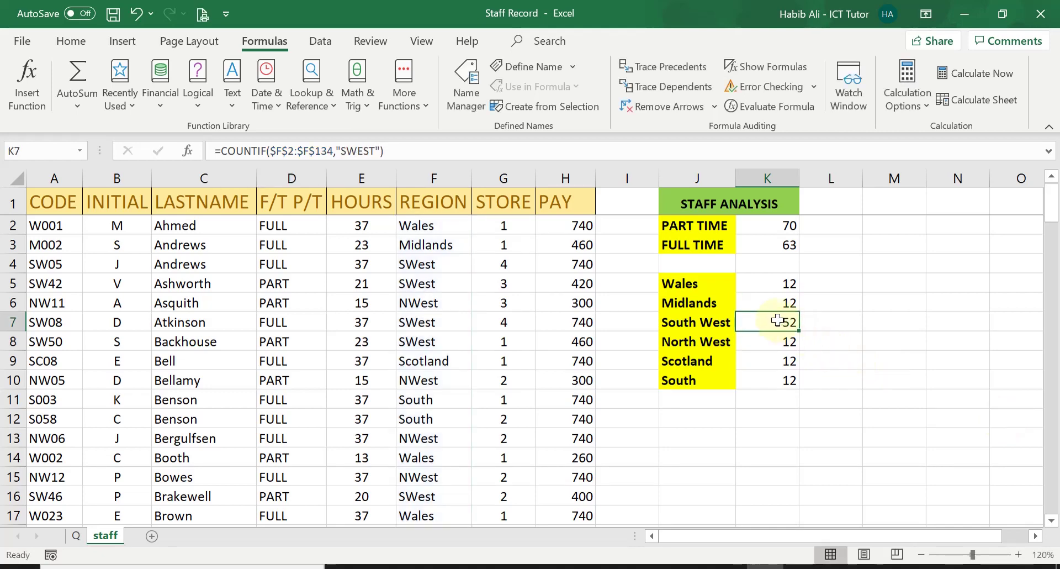
Step: Replace the COUNTIF criterion in cell K8, beside North West, with "NWEST" and check the result
left_click(780, 342)
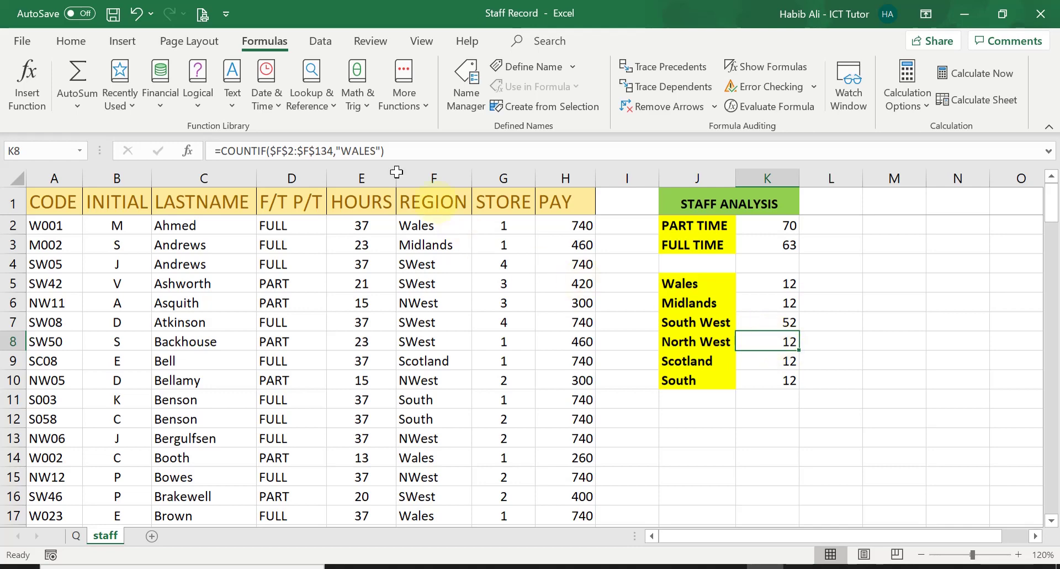
left_click(374, 149)
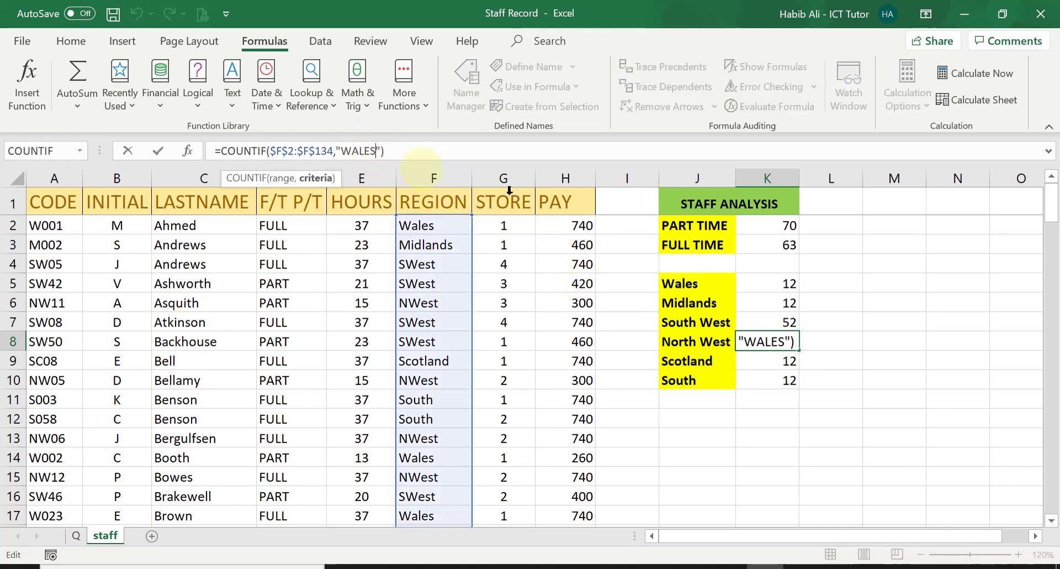
key("BackSpace")
key("BackSpace")
key("BackSpace")
key("BackSpace")
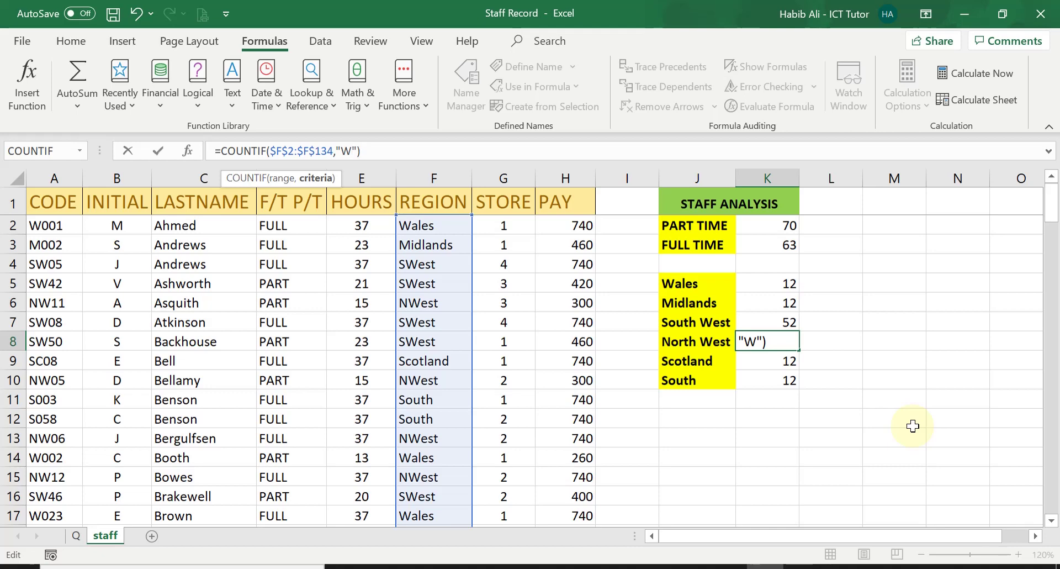
key("BackSpace")
type("NWEST")
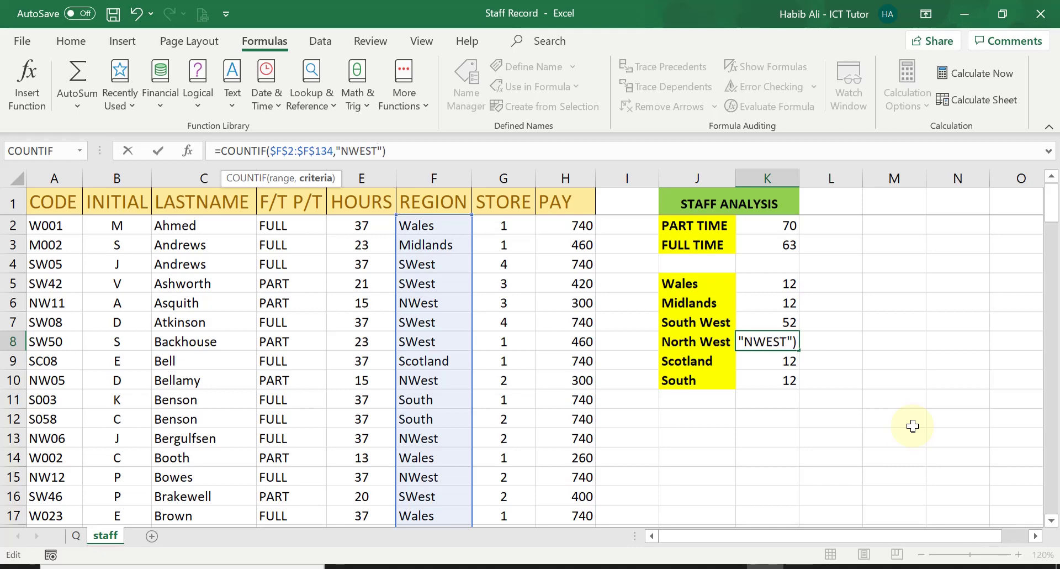
key("Return")
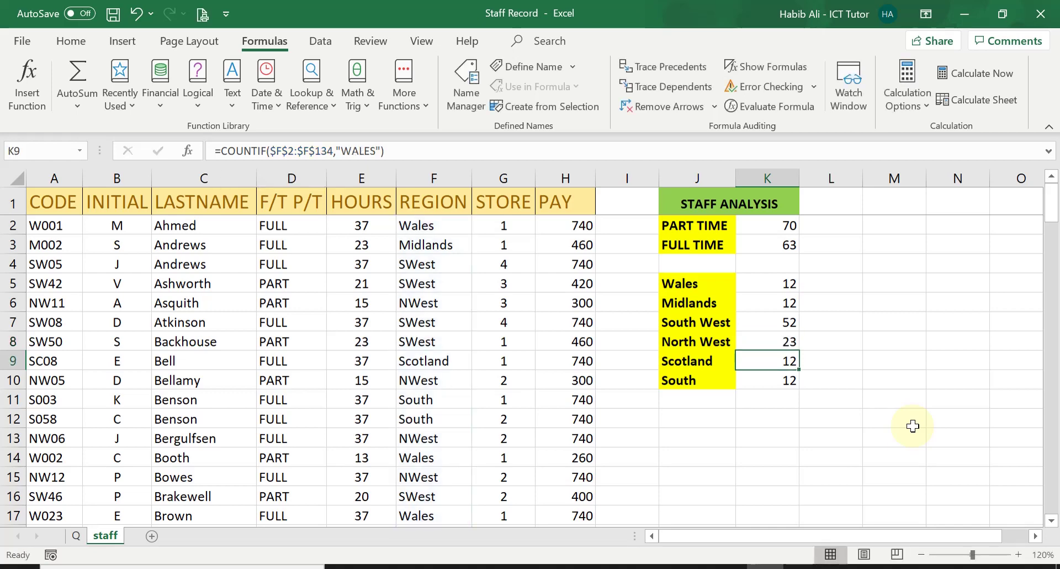
left_click(794, 346)
Step: Replace the COUNTIF criterion in cell K9, beside Scotland, with "SCOTLAND" and check the formula
left_click(782, 359)
left_click(374, 151)
key("BackSpace")
key("BackSpace")
key("BackSpace")
key("BackSpace")
key("BackSpace")
type("SCOT")
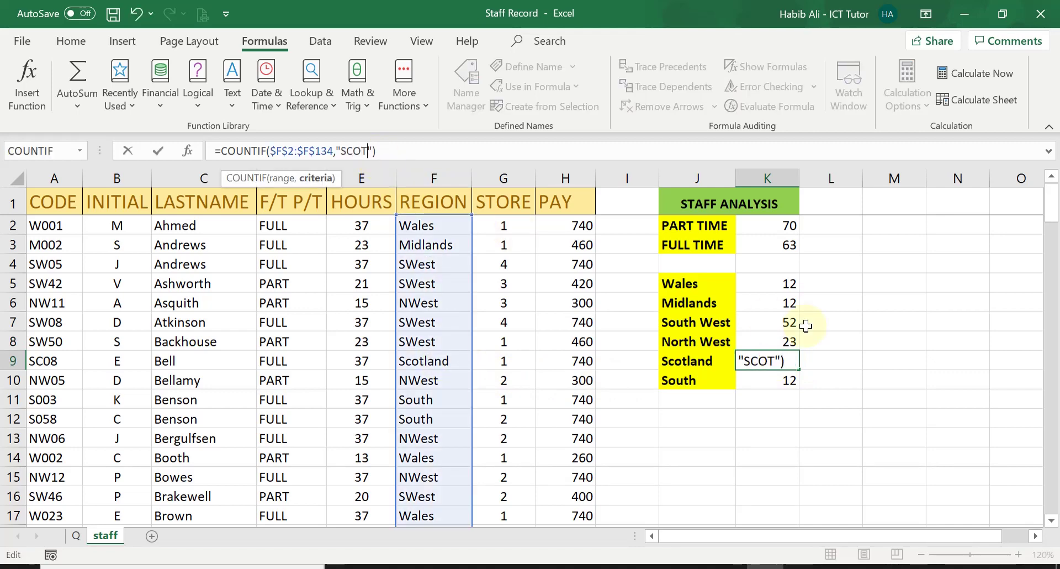
type("LAND")
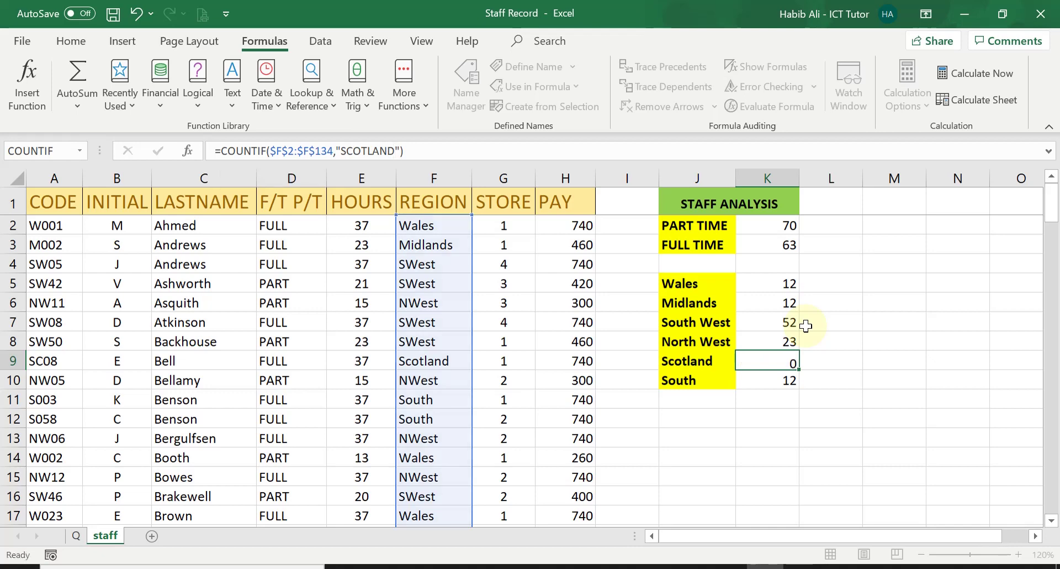
key("Return")
left_click(761, 356)
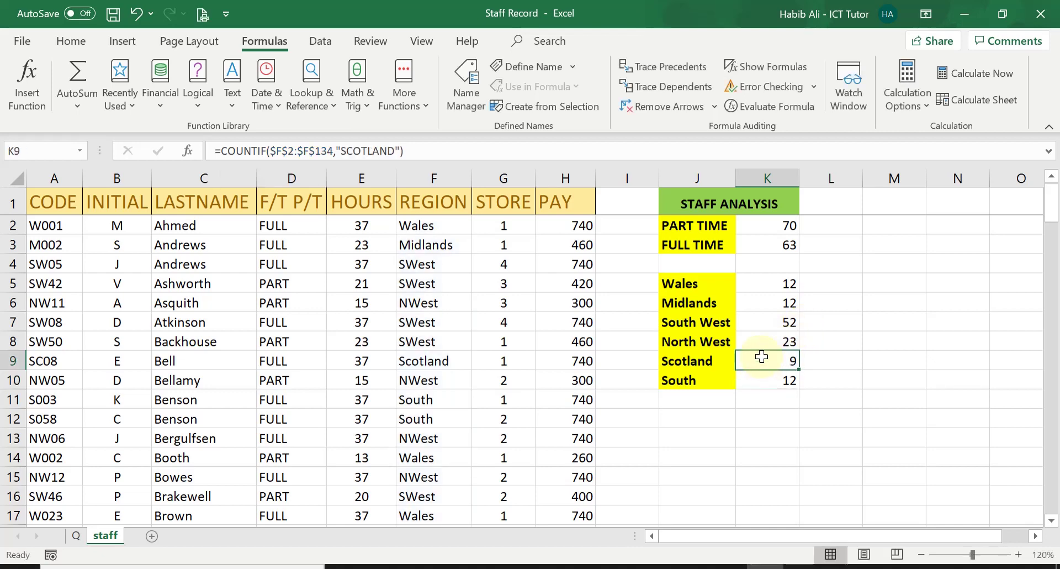
Step: Replace the COUNTIF criterion in cell K10, beside South, with "SOUTH" and check the formula
left_click(762, 377)
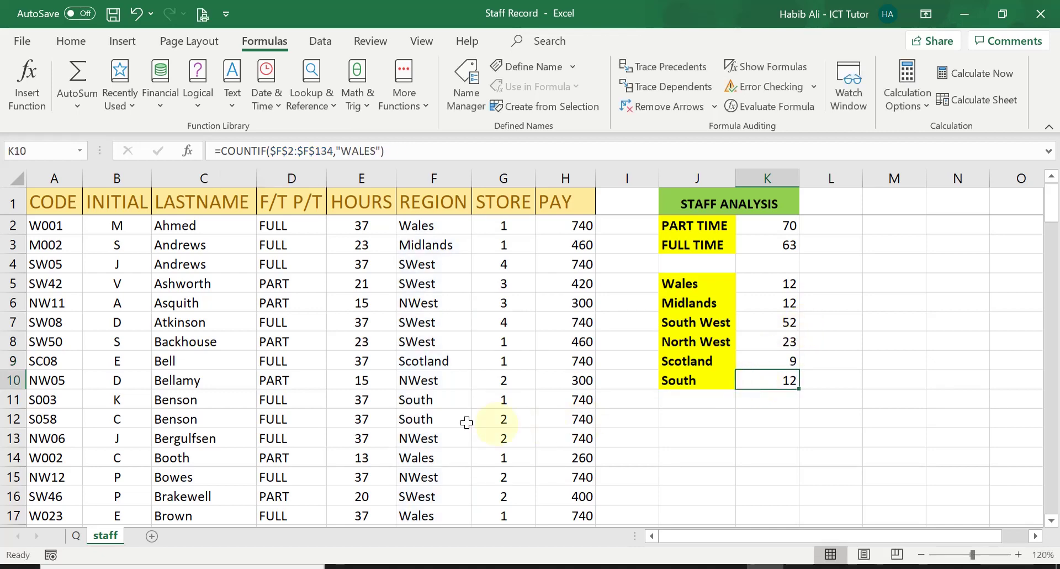
left_click(375, 149)
key("BackSpace")
key("BackSpace")
key("BackSpace")
key("BackSpace")
key("BackSpace")
type("SOUTH")
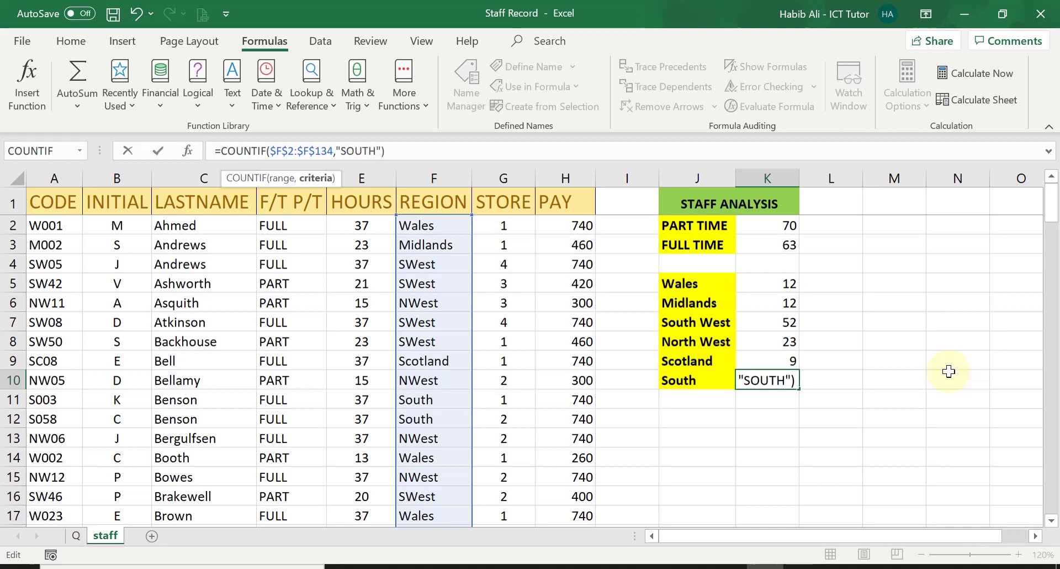
key("Return")
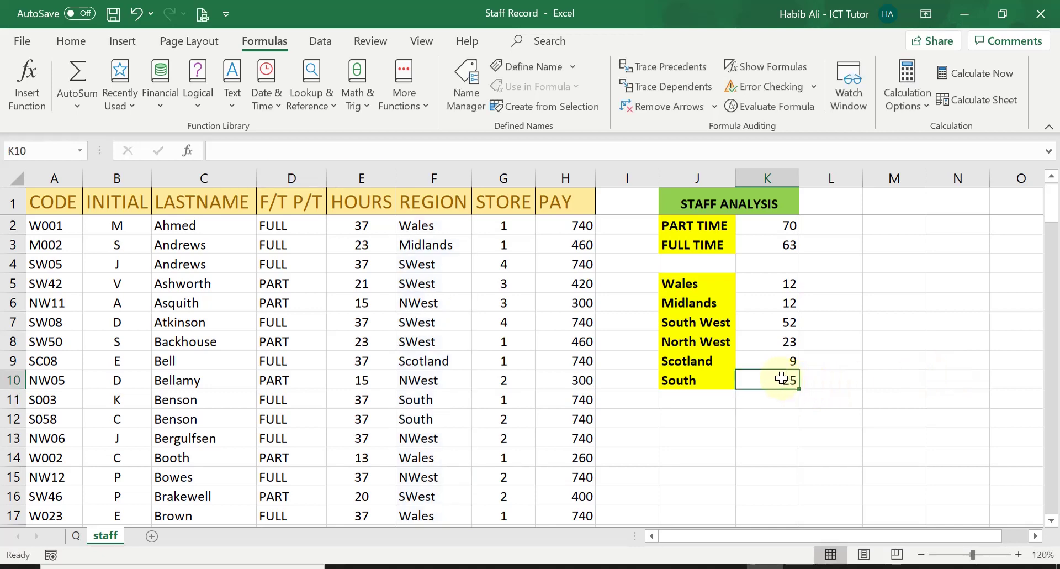
left_click(782, 379)
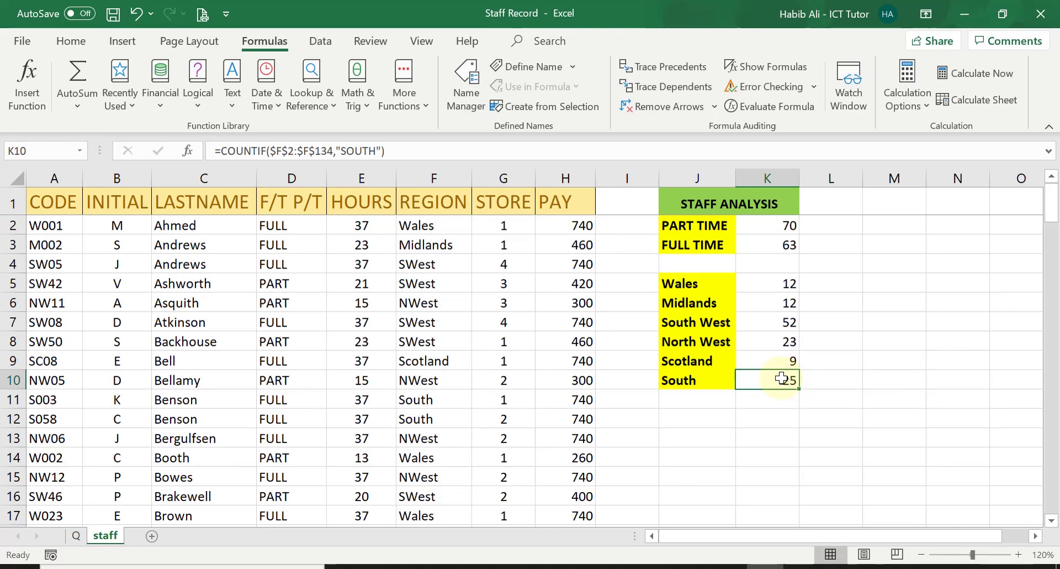
Step: Review the COUNTIF formulas in K9, K2, K3 and K5, and compare them with the question on the Q sheet
key("ctrl+Home")
left_click(778, 358)
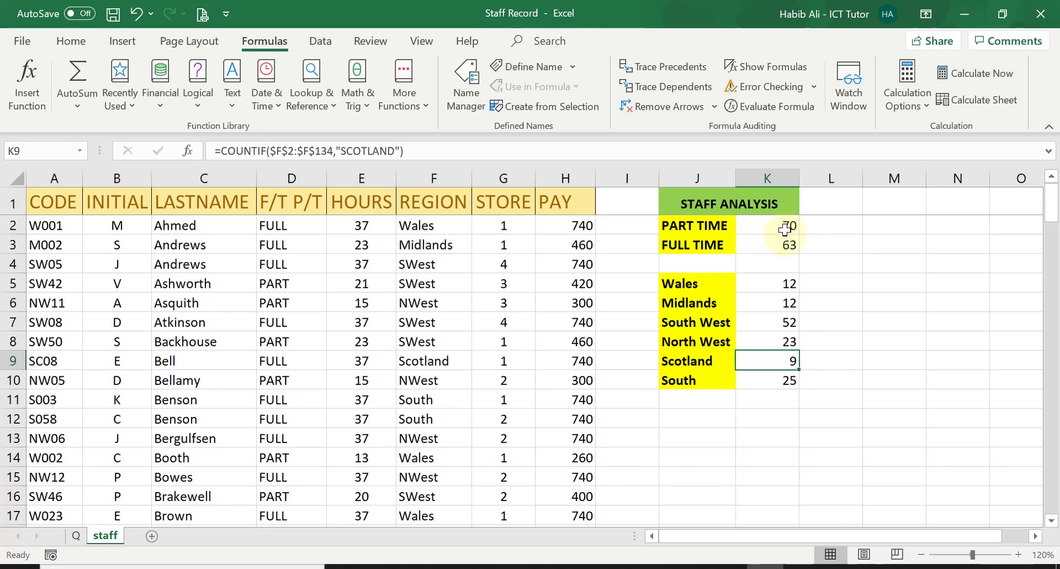
left_click(769, 224)
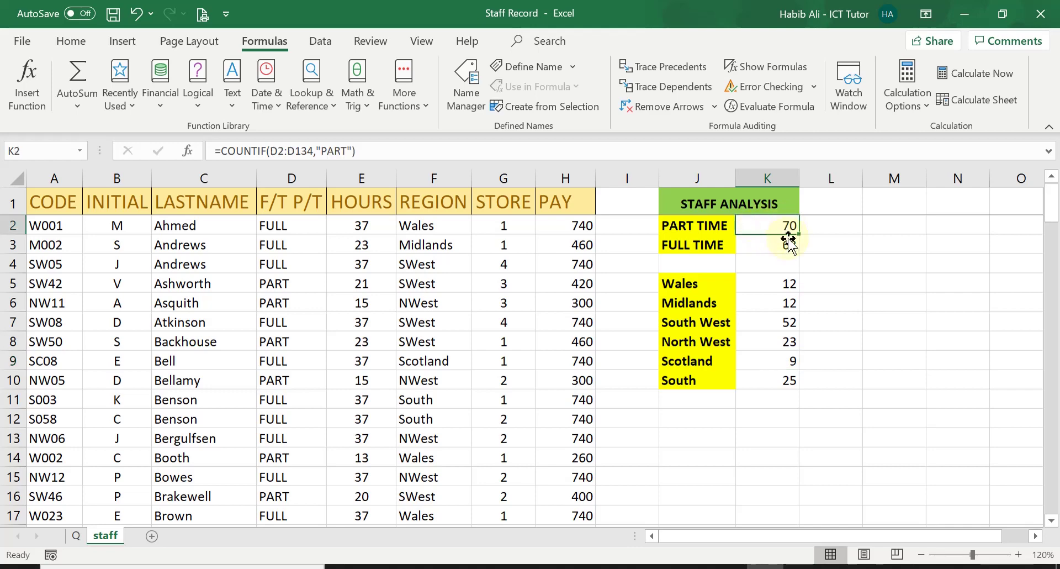
left_click(767, 244)
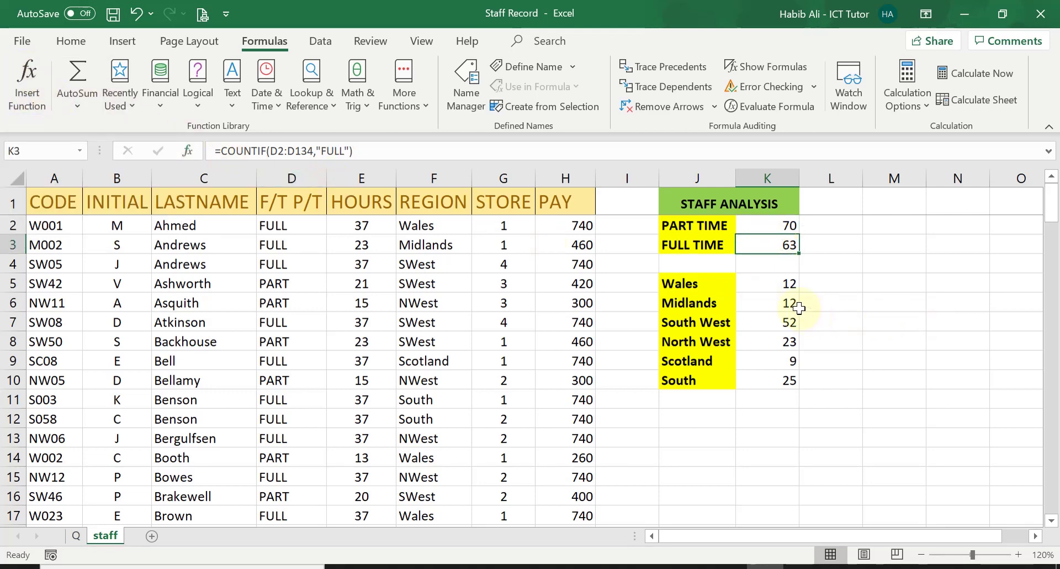
left_click(765, 282)
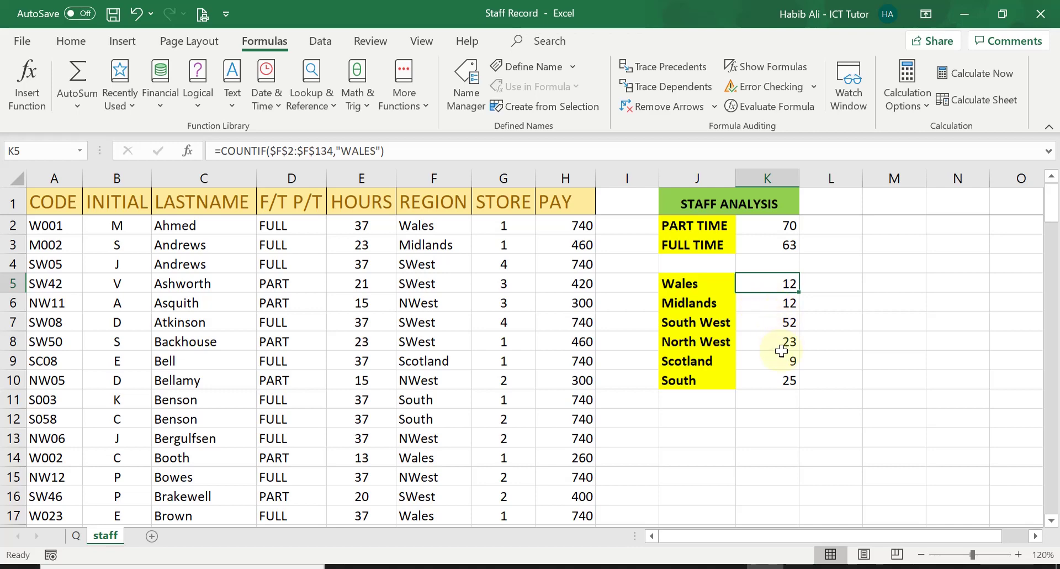
left_click(75, 536)
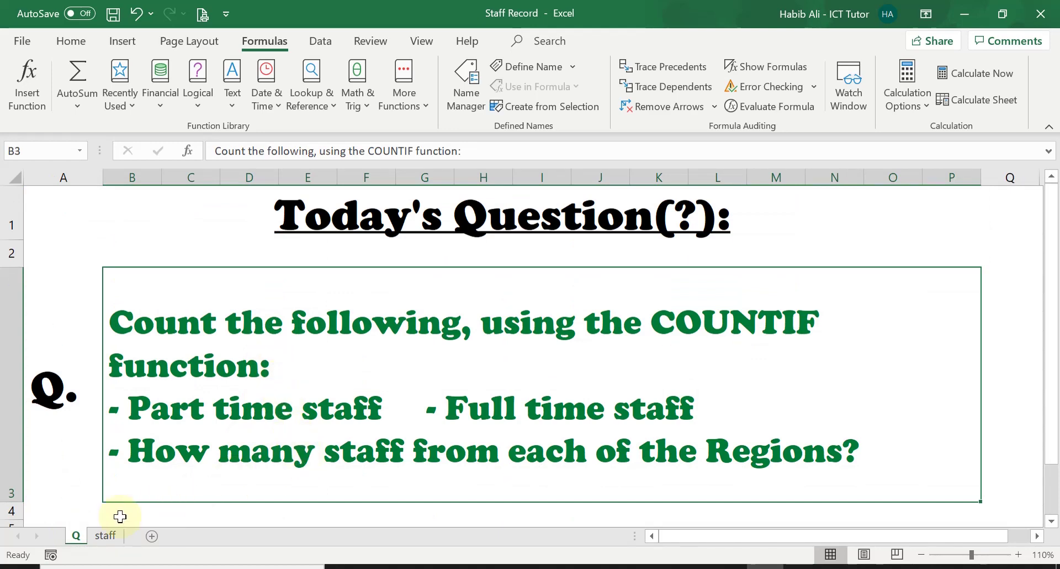
left_click(106, 536)
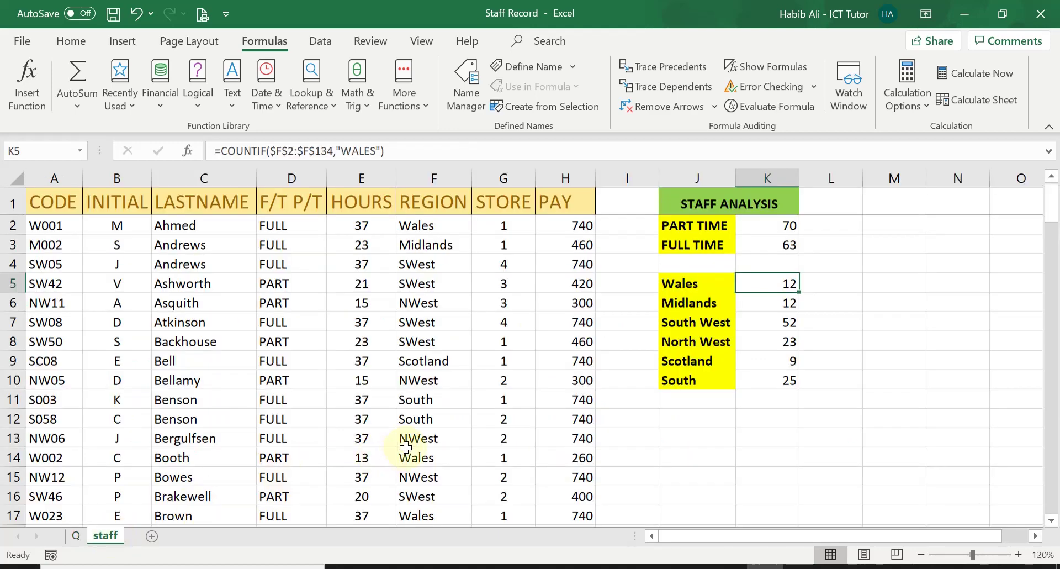